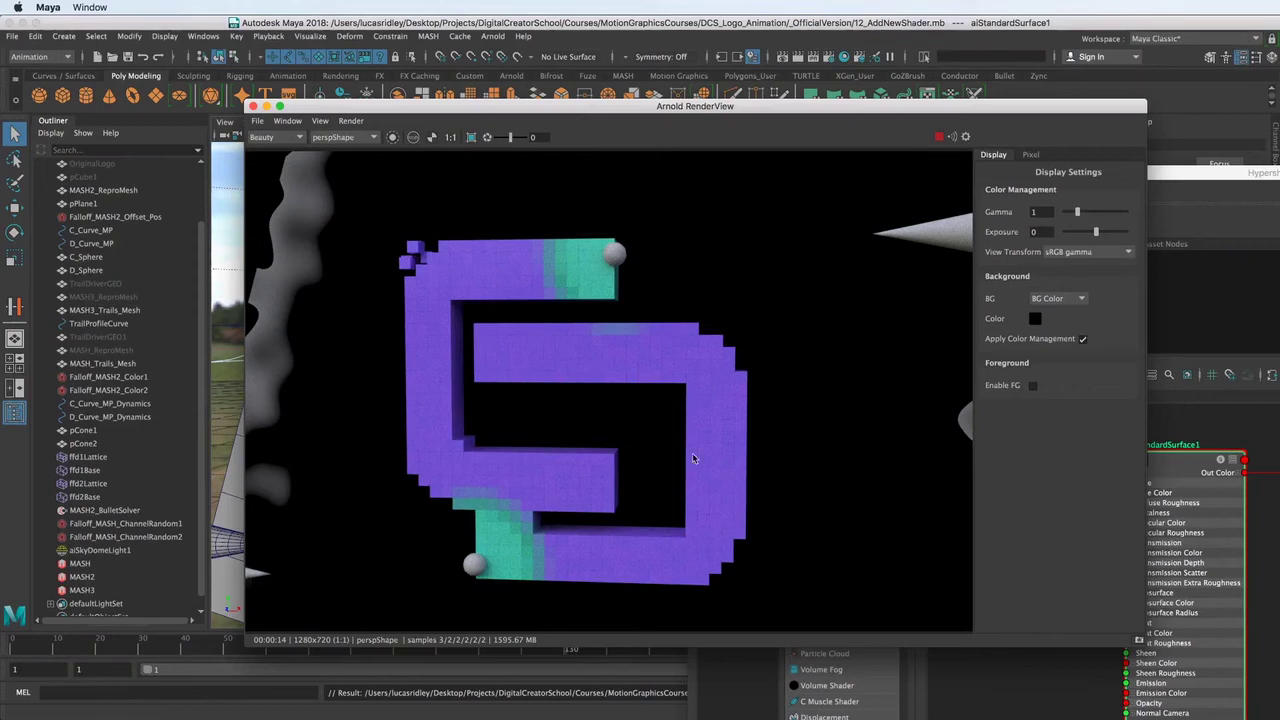
Close the Arnold RenderView and the Hypershade so the viewport and Attribute Editor are unobstructed
scroll(652, 383, "down", 2)
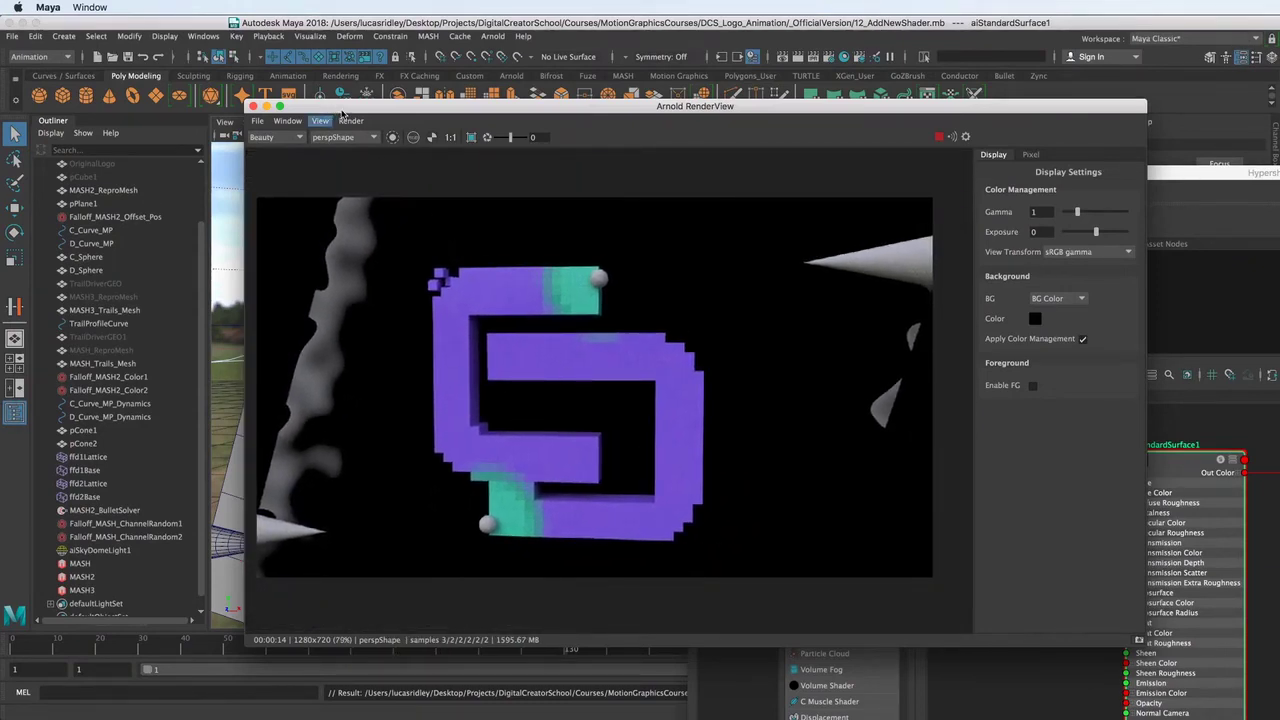
left_click_drag(336, 107, 336, 106)
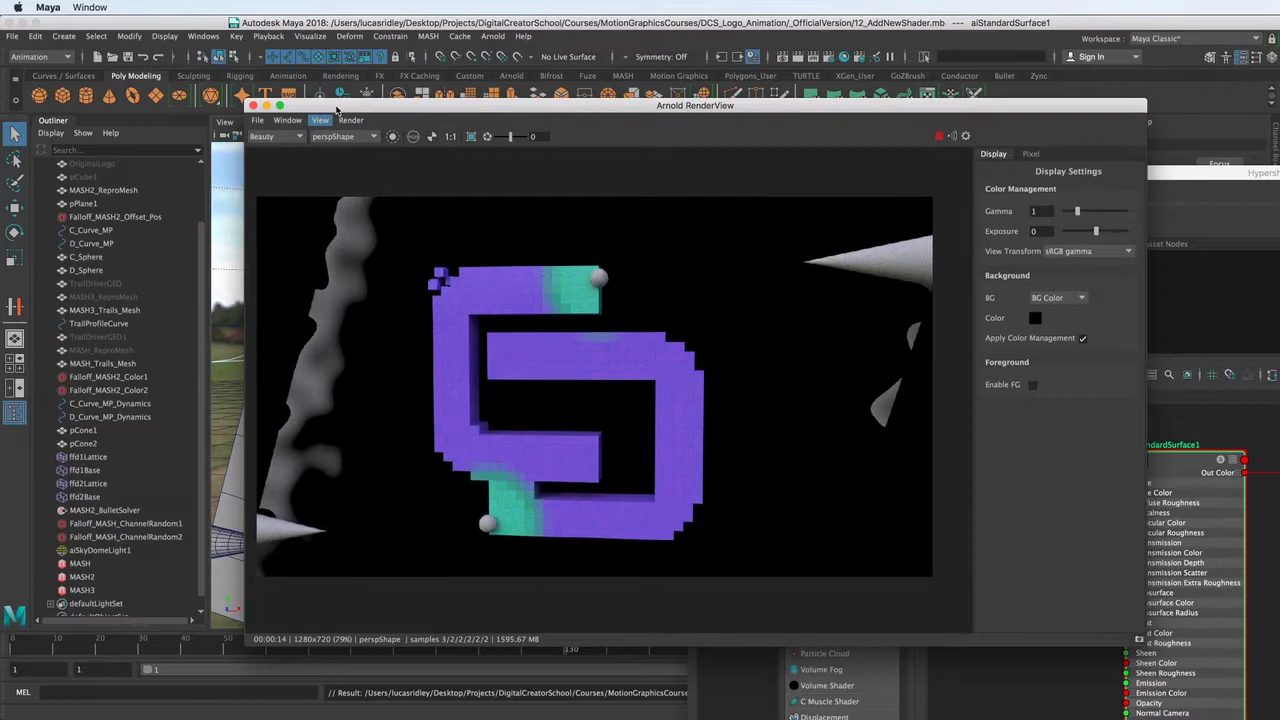
left_click(253, 105)
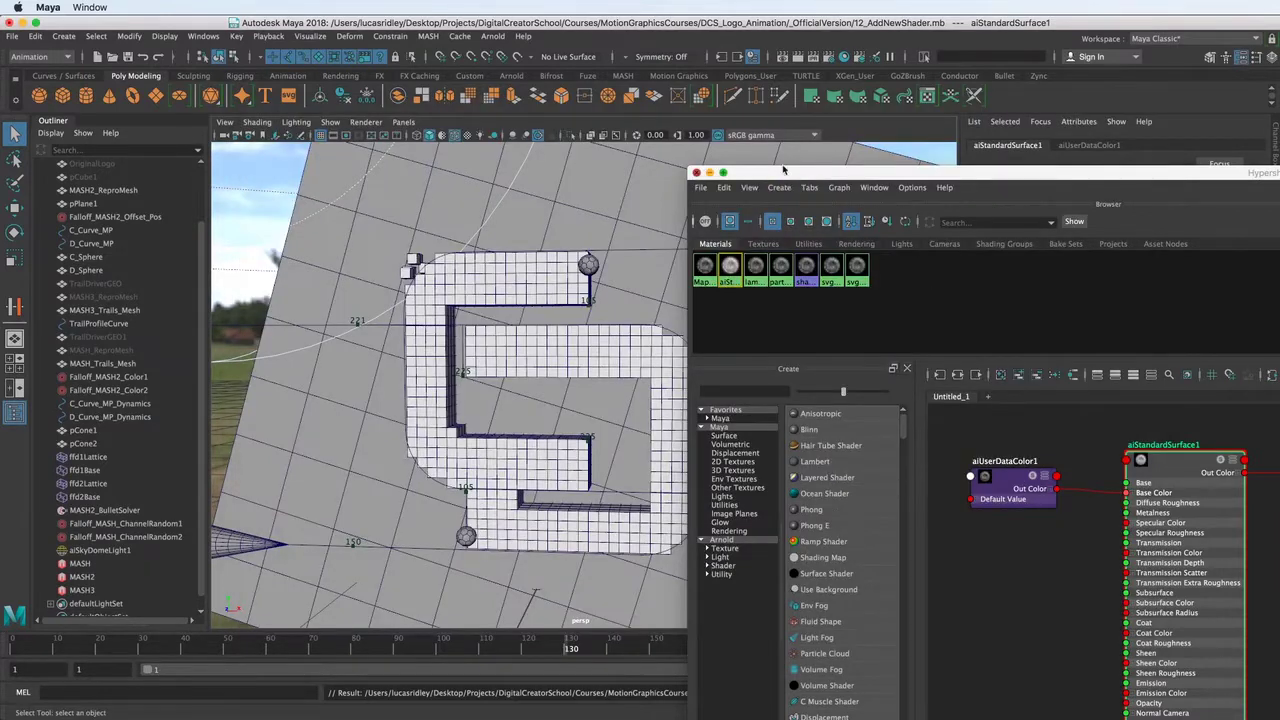
left_click(697, 172)
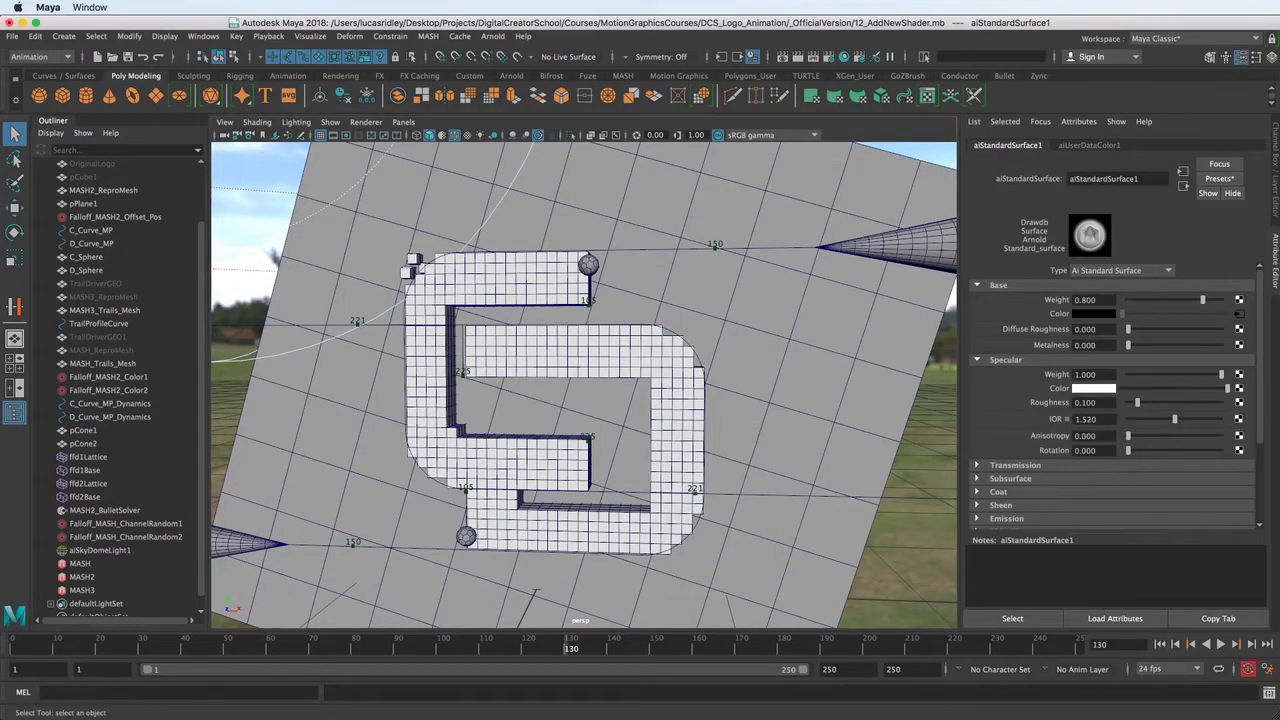
Turn off every Arnold visibility option of pCone1, from Primary Visibility through Self Shadows
left_click_drag(657, 366, 663, 369, "alt")
right_click_drag(663, 369, 623, 374, "alt")
middle_click_drag(623, 374, 566, 349, "alt")
left_click(863, 255)
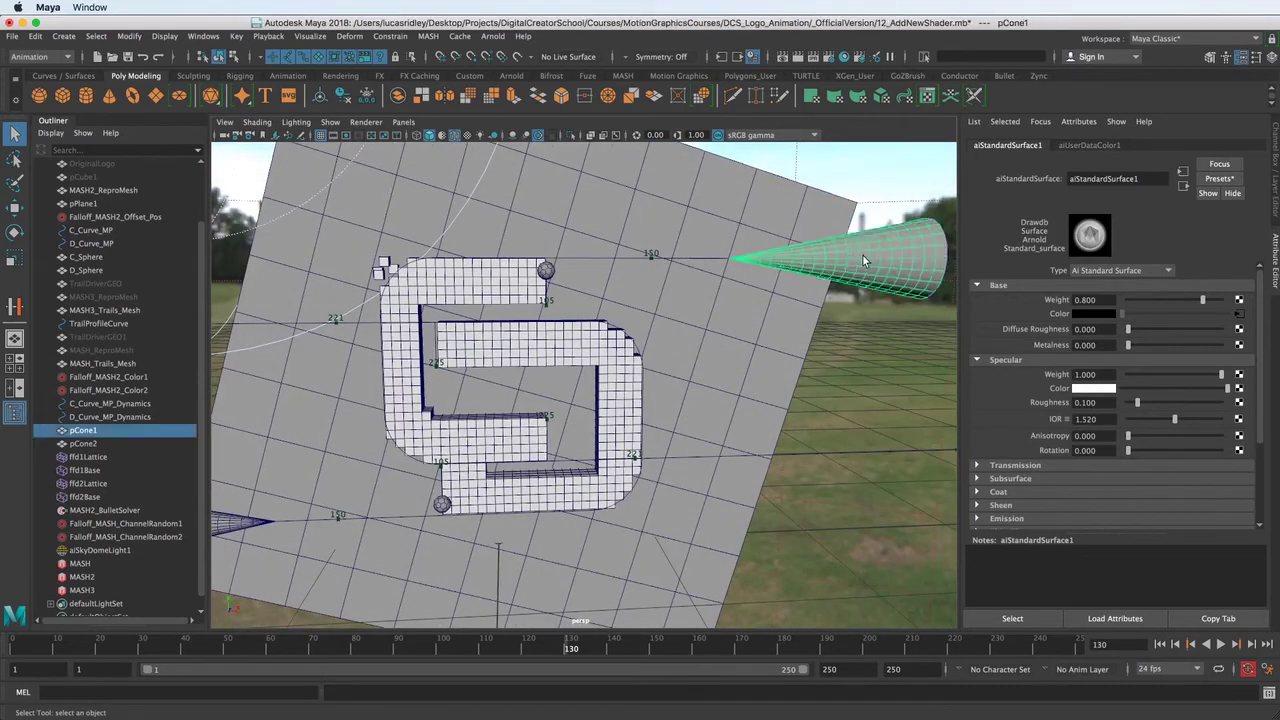
left_click_drag(862, 254, 854, 271, "alt")
scroll(1010, 325, "up", 5)
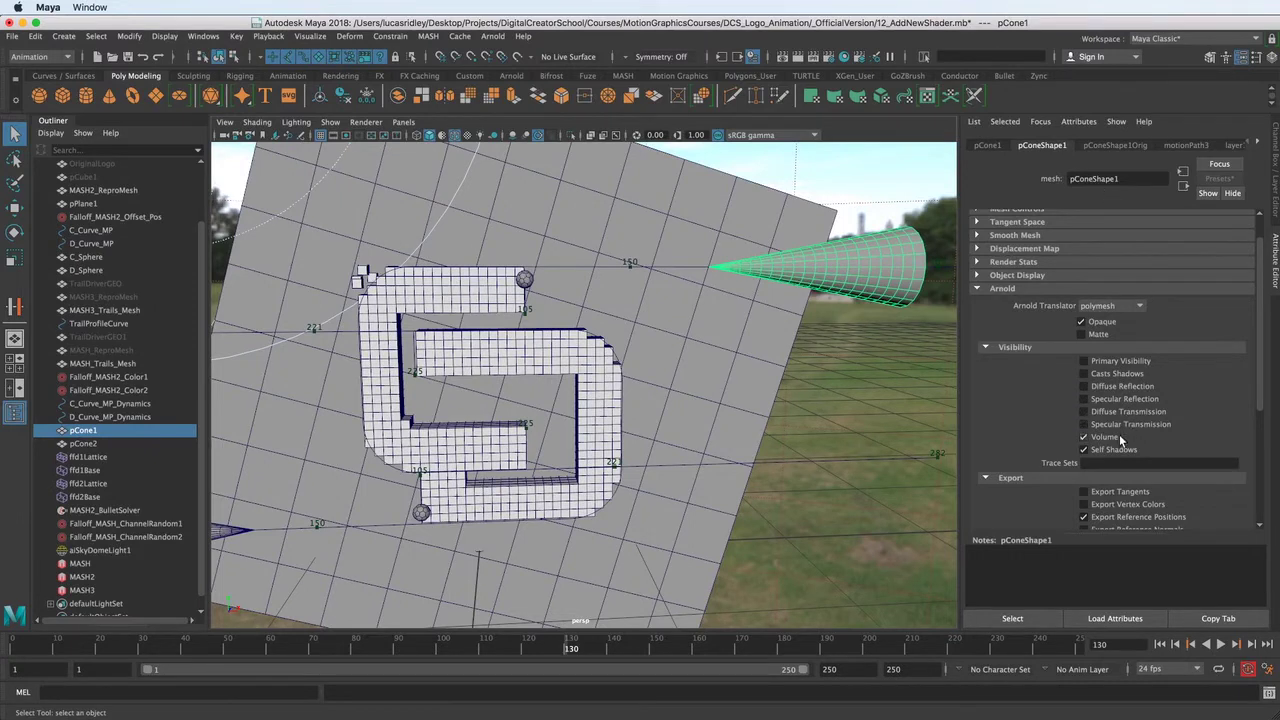
Turn off every Arnold visibility option, from Primary Visibility through Self Shadows, for both pCone2 and pPlane1
middle_click_drag(628, 363, 706, 350, "alt")
right_click_drag(706, 350, 647, 356, "alt")
left_click_drag(647, 356, 780, 343, "alt")
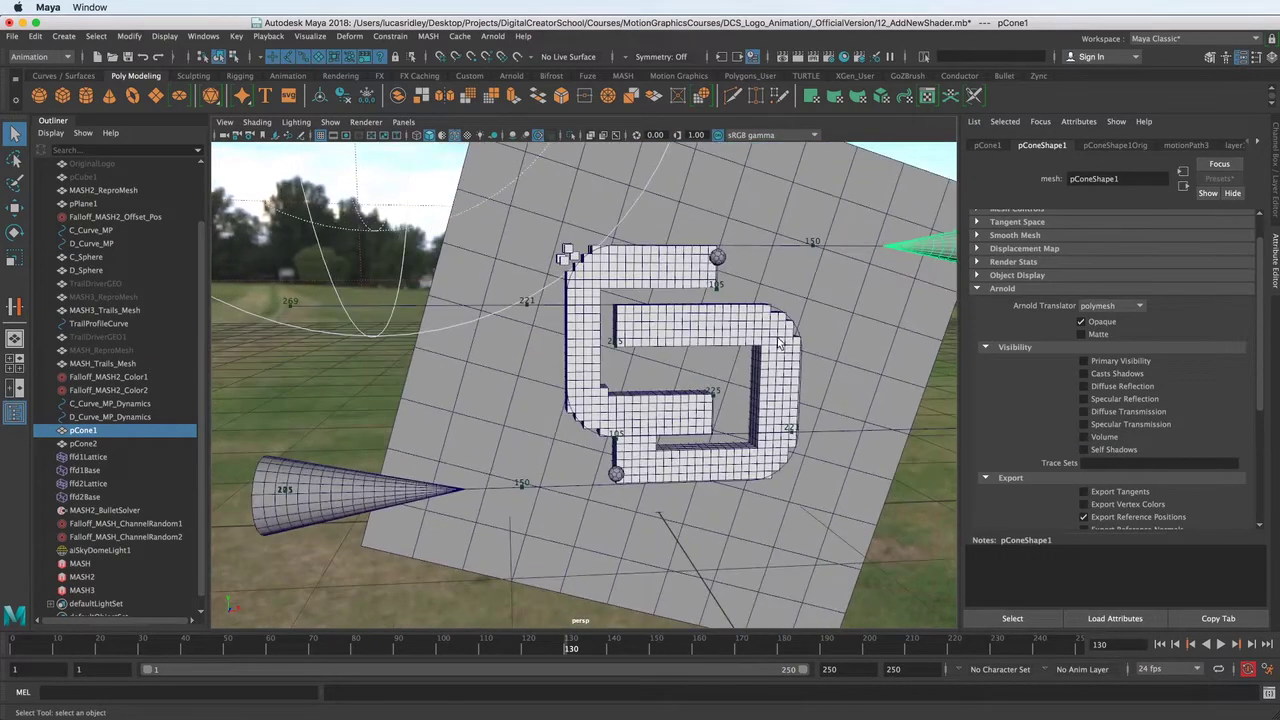
left_click(338, 488)
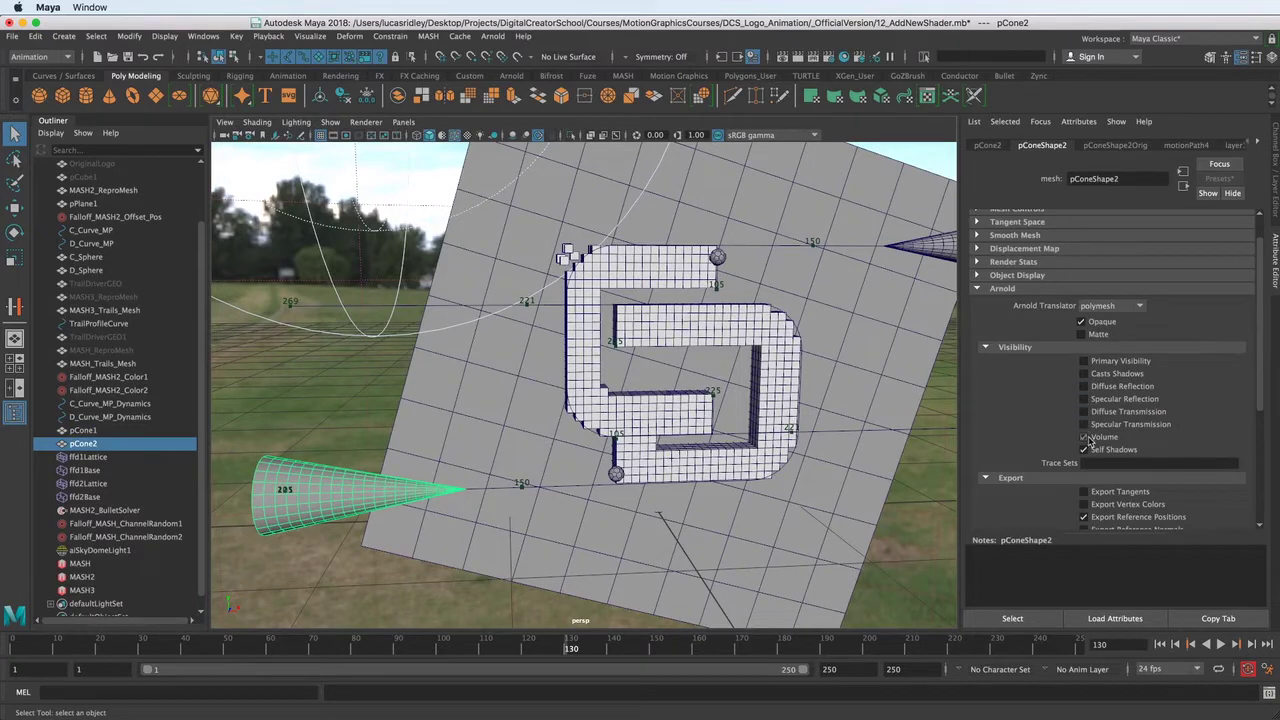
left_click(712, 298)
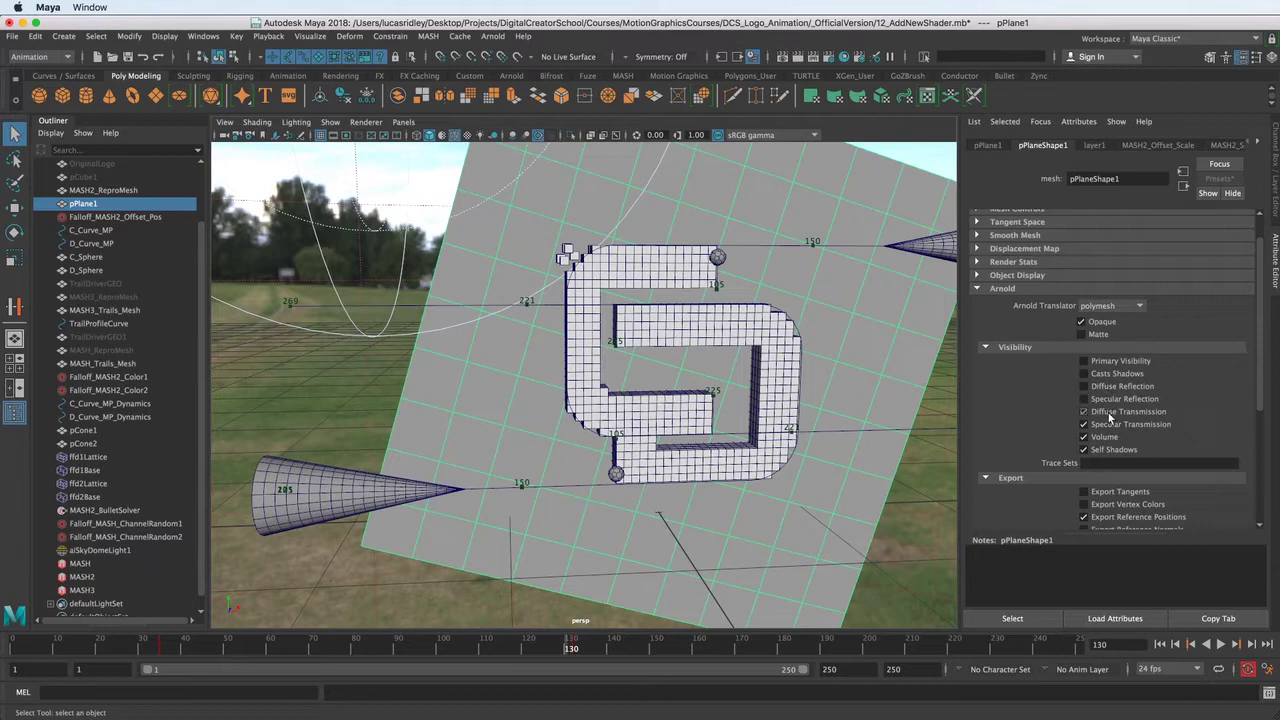
Open the Arnold RenderView, start a live render of the perspective view, and uncover part of the viewport
left_click_drag(804, 309, 752, 266, "alt")
left_click(493, 37)
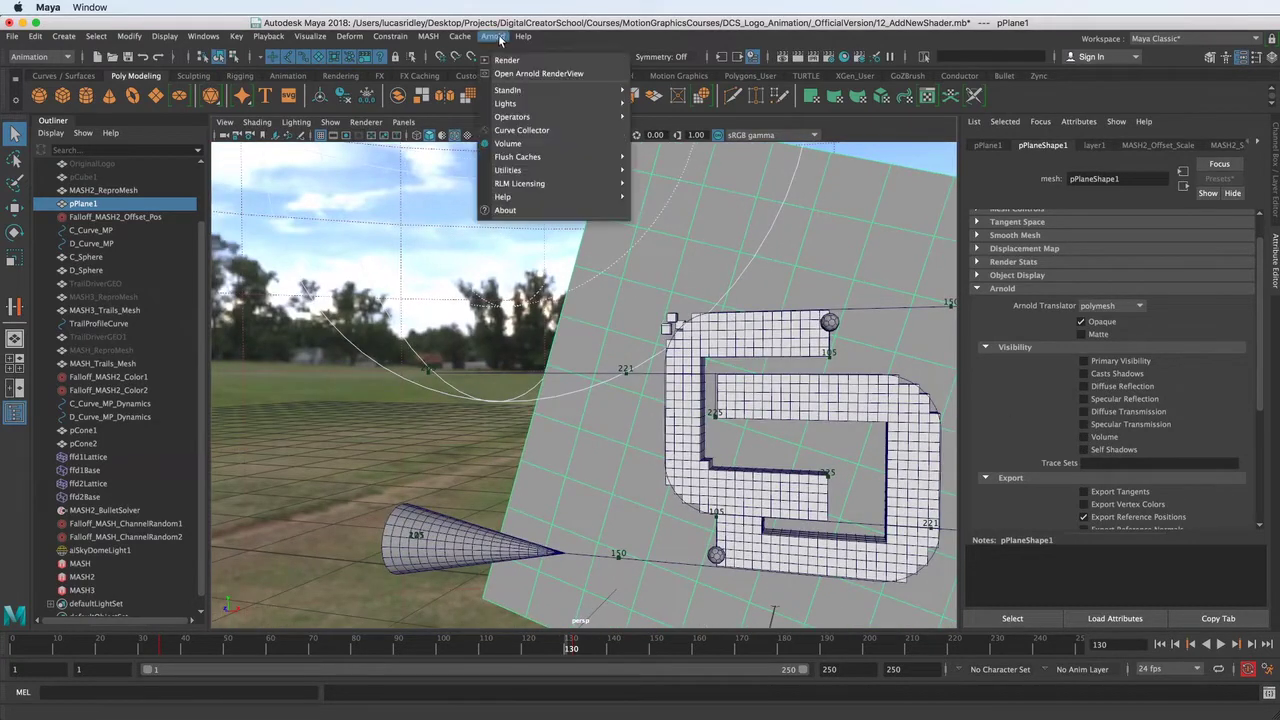
left_click(541, 74)
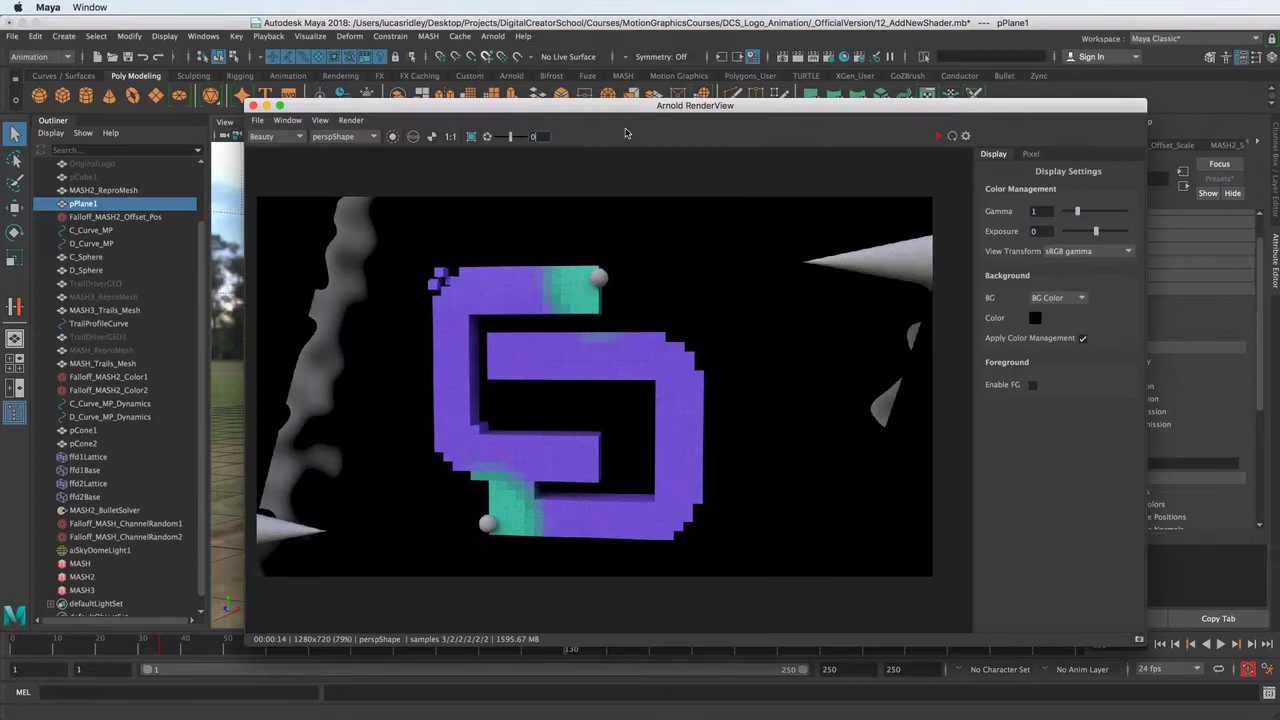
left_click(938, 137)
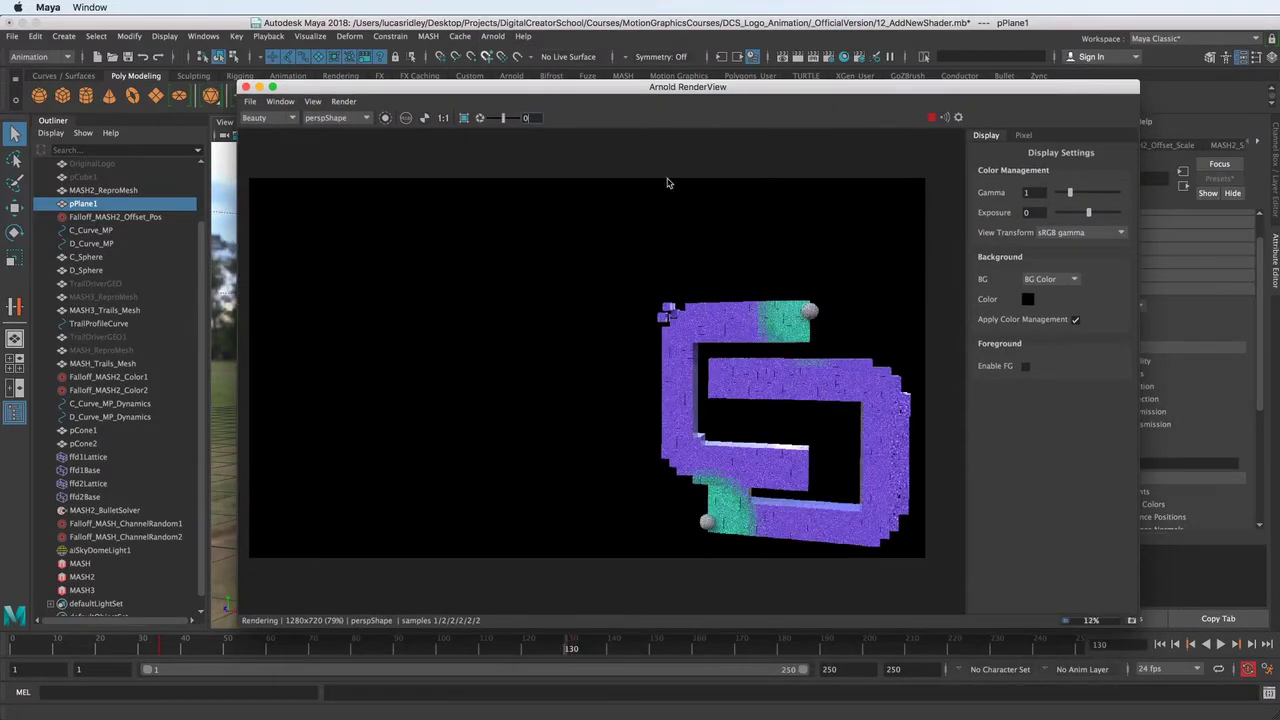
left_click_drag(762, 87, 767, 225)
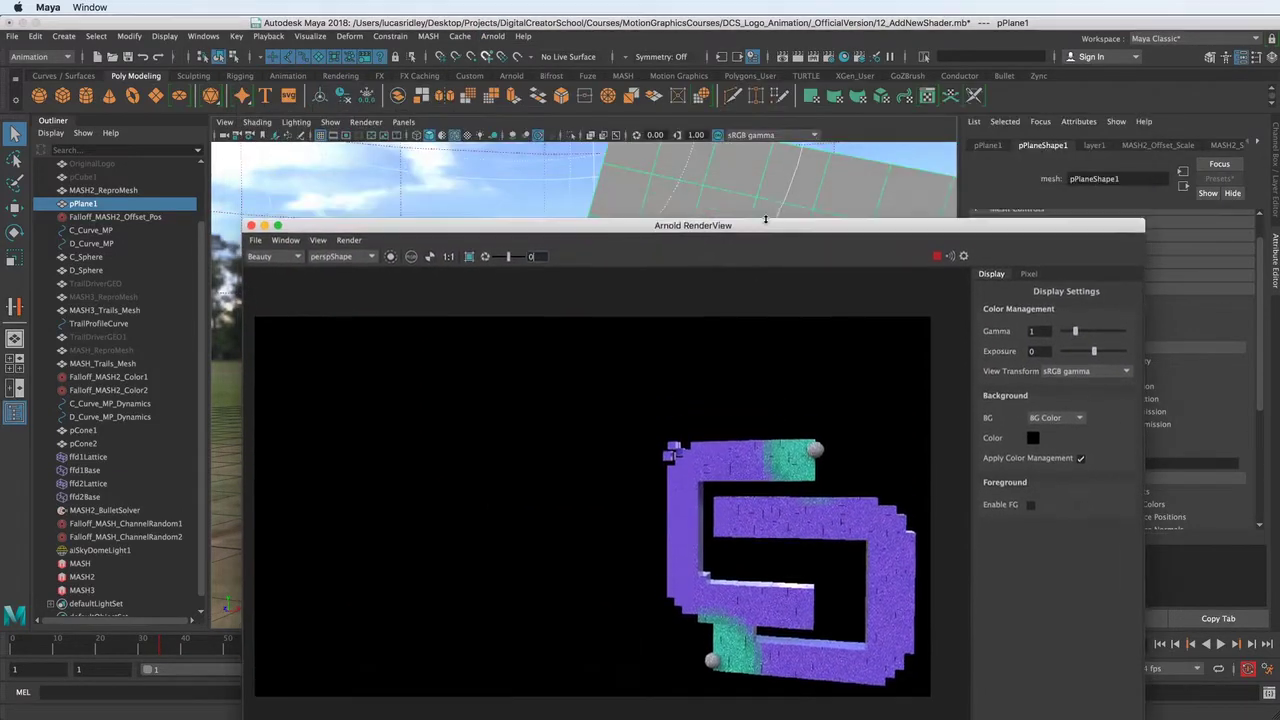
Examine the cube logo in the live render from several angles and distances, with the render beside the viewport
middle_click_drag(750, 194, 631, 165, "alt")
right_click_drag(631, 165, 726, 186, "alt")
middle_click_drag(726, 186, 643, 177, "alt")
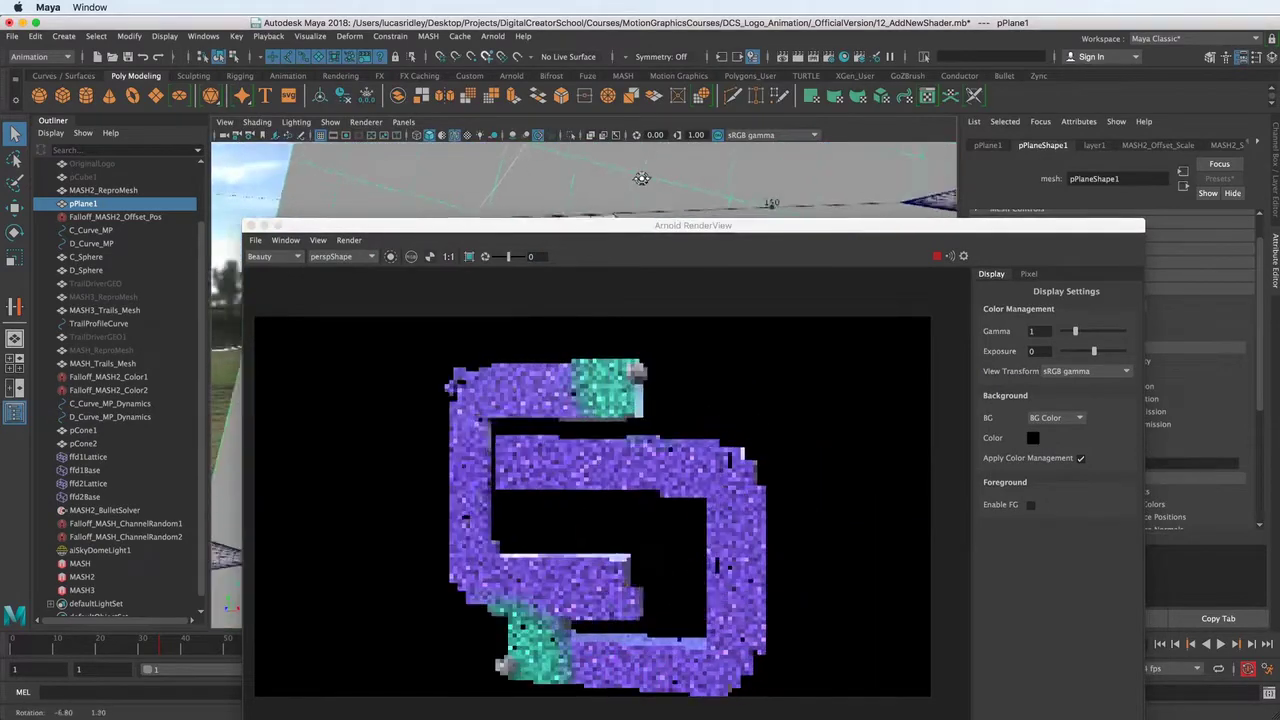
mouse_move(643, 177)
left_mouse_down("alt")
mouse_move(691, 177)
mouse_move(659, 184)
left_mouse_up("alt")
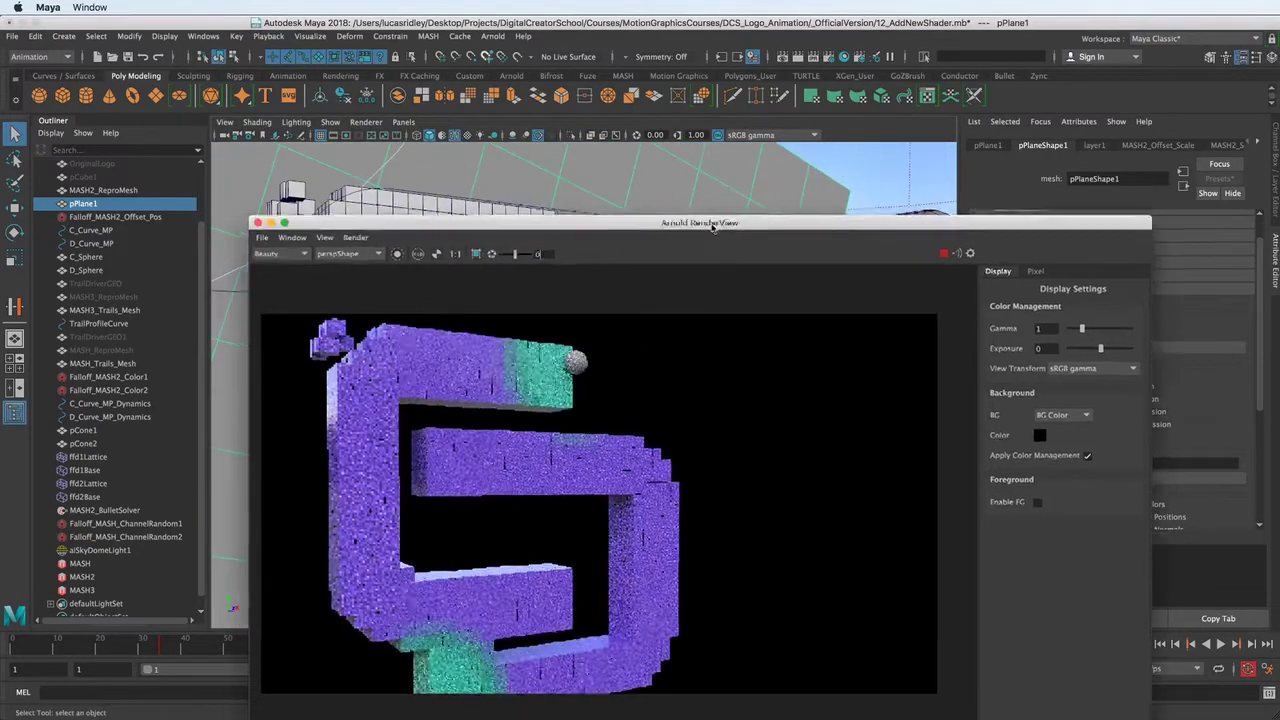
left_click_drag(709, 224, 1140, 71)
left_click_drag(505, 362, 585, 366, "alt")
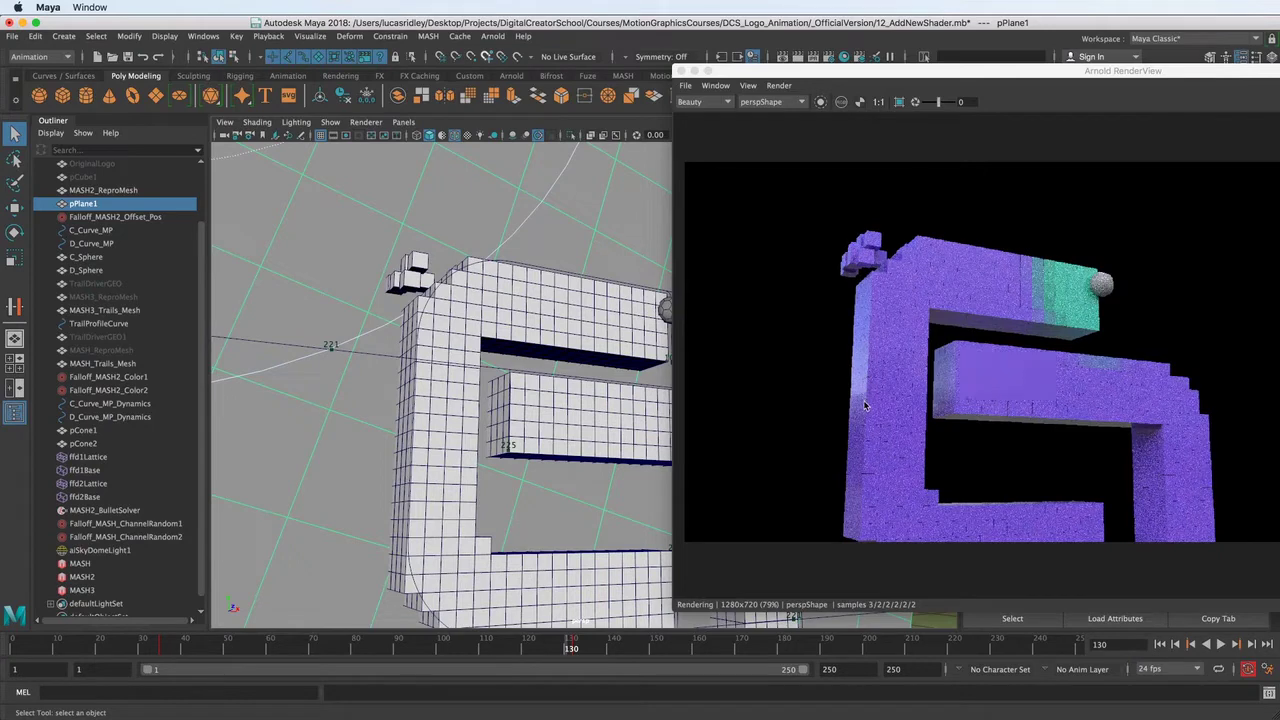
right_click_drag(443, 415, 467, 367, "alt")
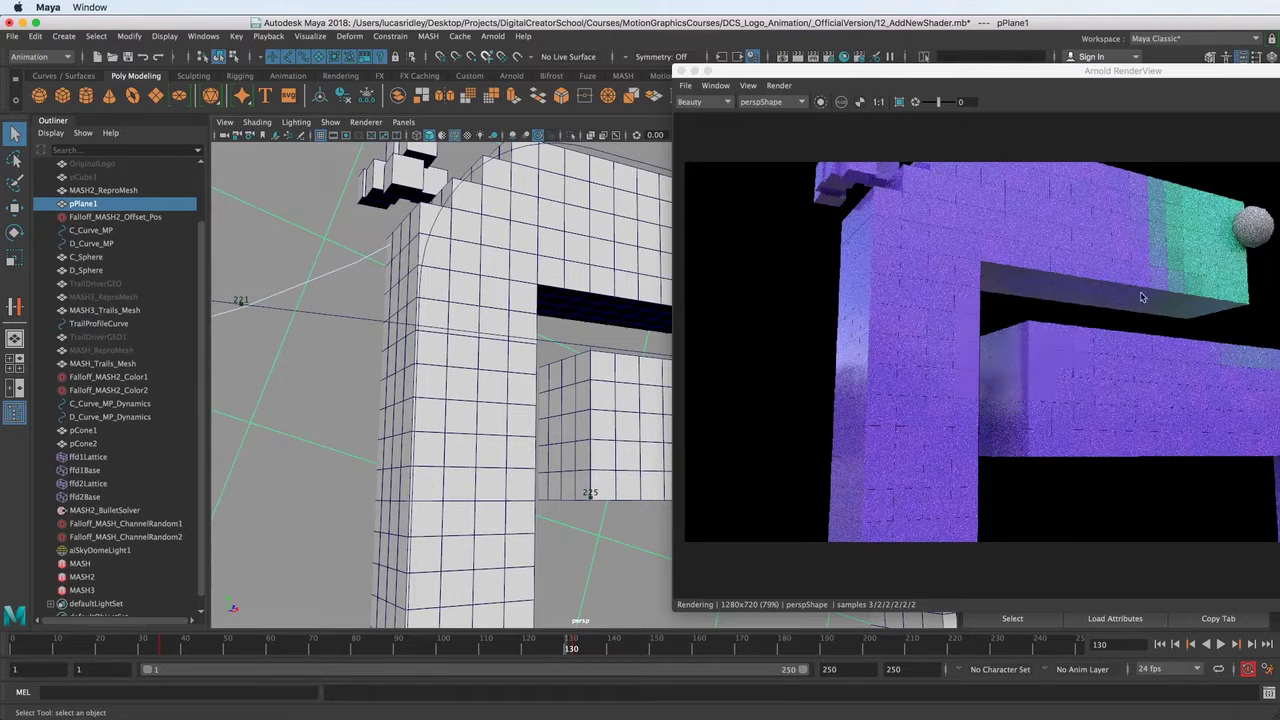
left_click_drag(466, 401, 518, 418, "alt")
middle_click_drag(518, 418, 454, 323, "alt")
left_click_drag(454, 323, 489, 383, "alt")
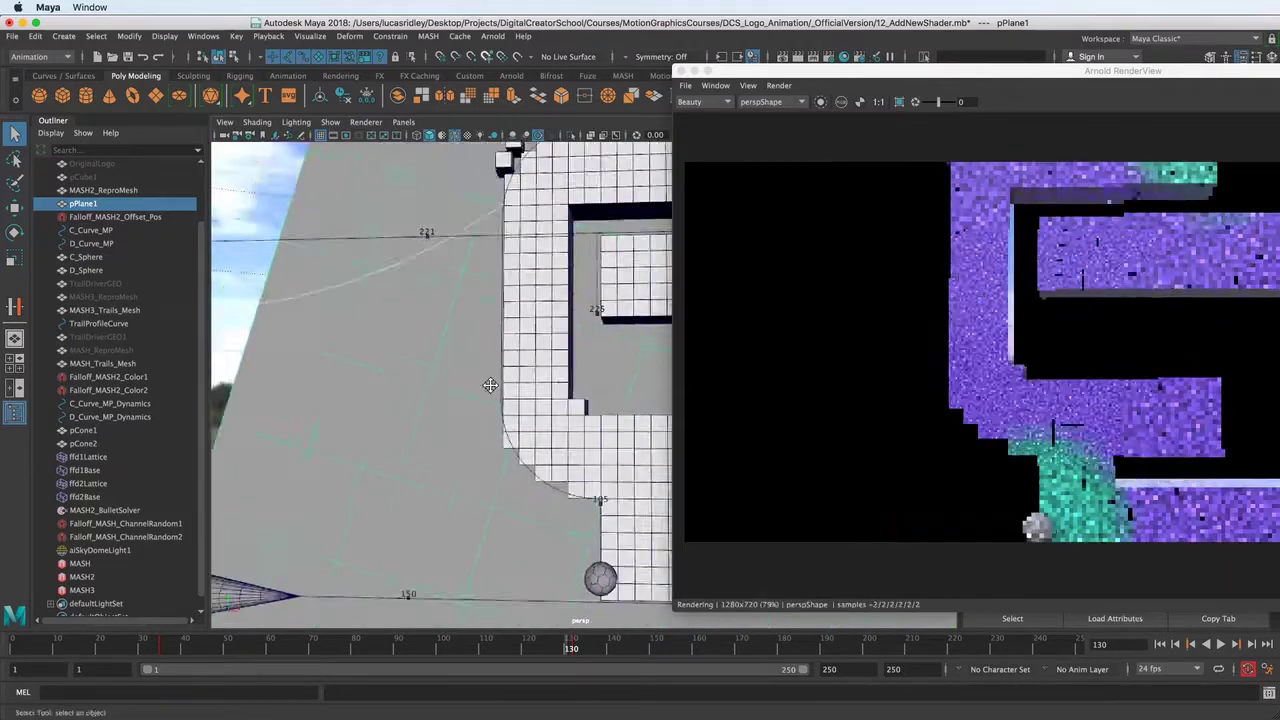
middle_click_drag(489, 383, 406, 400, "alt")
right_click_drag(406, 400, 405, 368, "alt")
mouse_move(481, 356)
middle_mouse_down("alt")
mouse_move(434, 383)
mouse_move(426, 346)
mouse_move(461, 370)
middle_mouse_up("alt")
right_click_drag(461, 370, 426, 356, "alt")
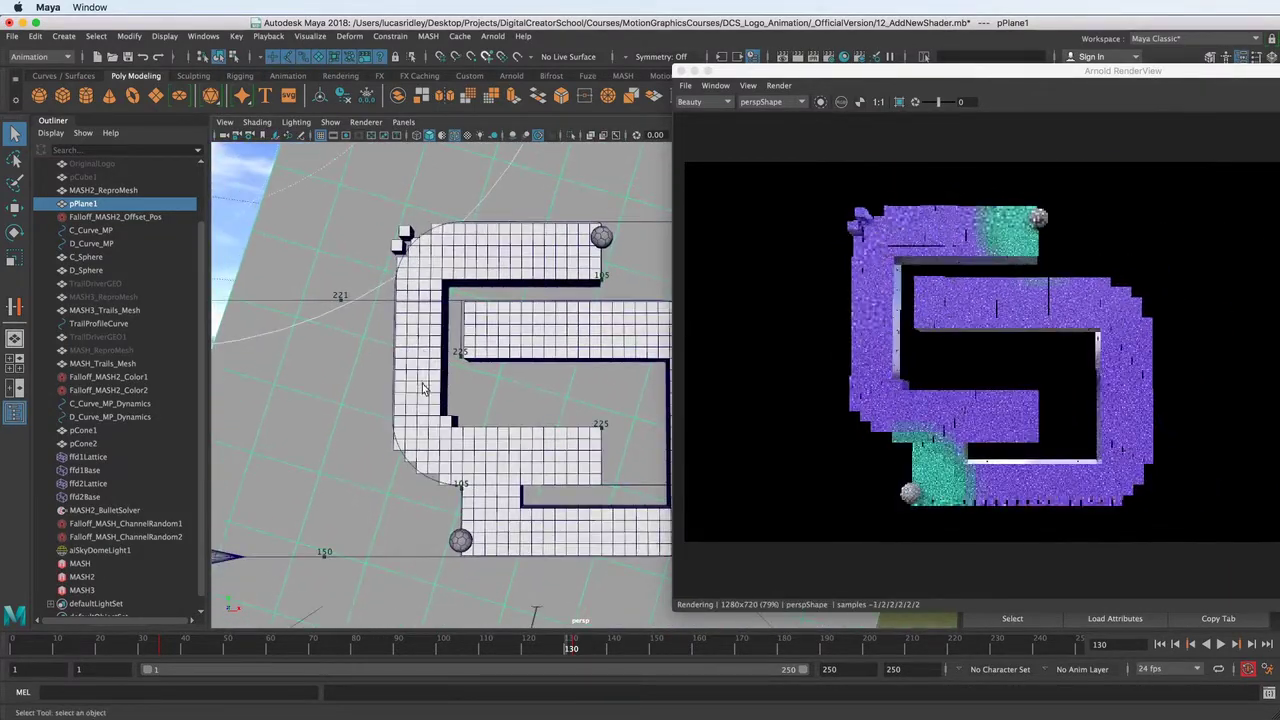
middle_click_drag(423, 386, 442, 391, "alt")
Close the render view and play the animation from frame 80, stopping at frame 164 where the trails show
left_click(355, 650)
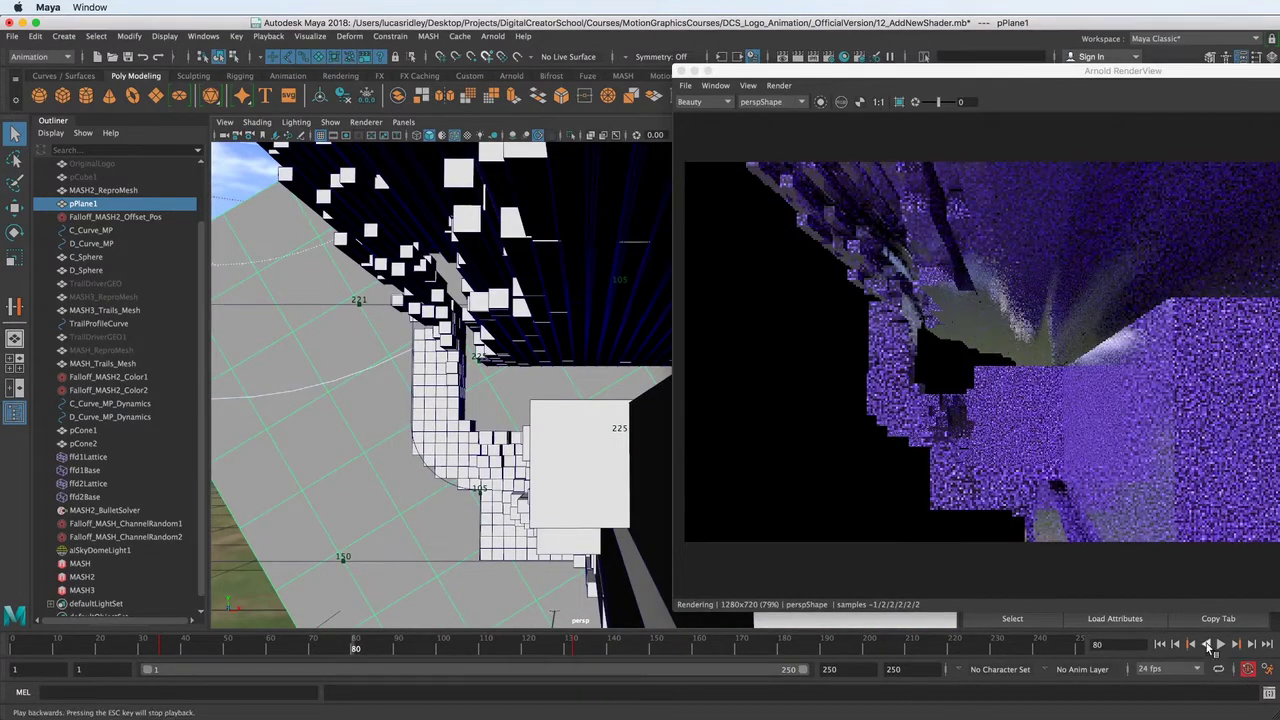
left_click(681, 71)
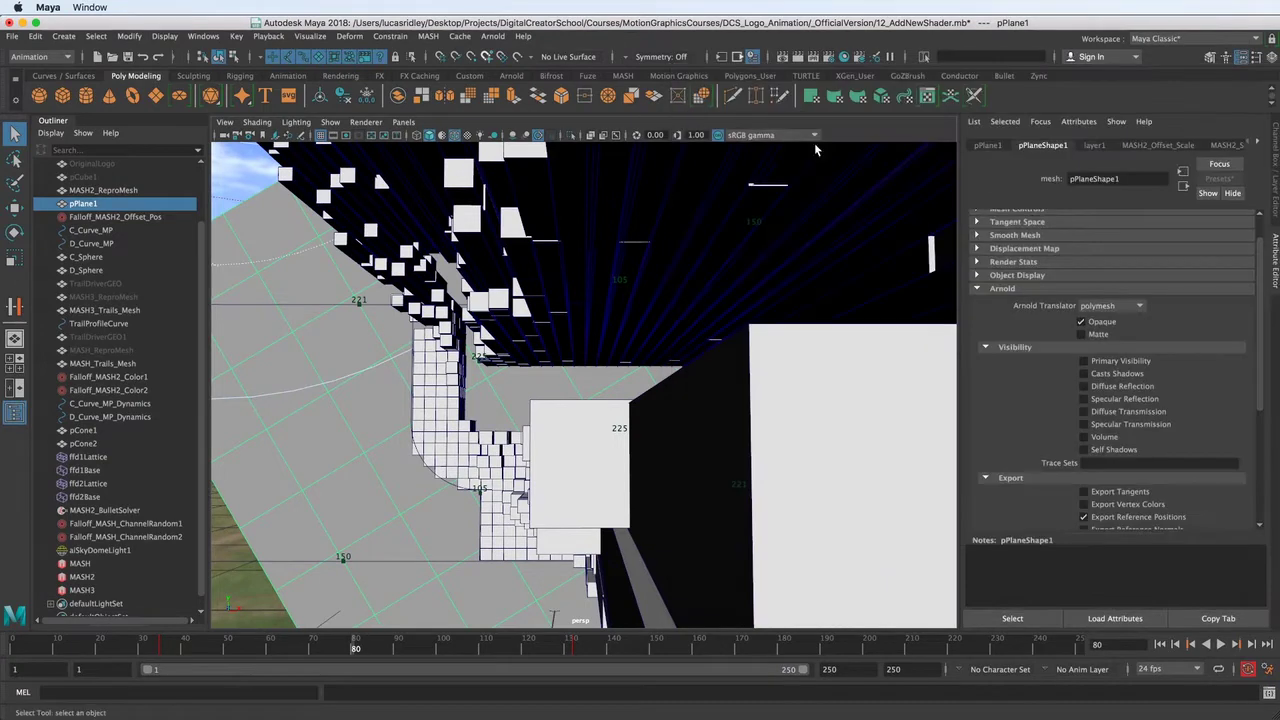
left_click(1220, 645)
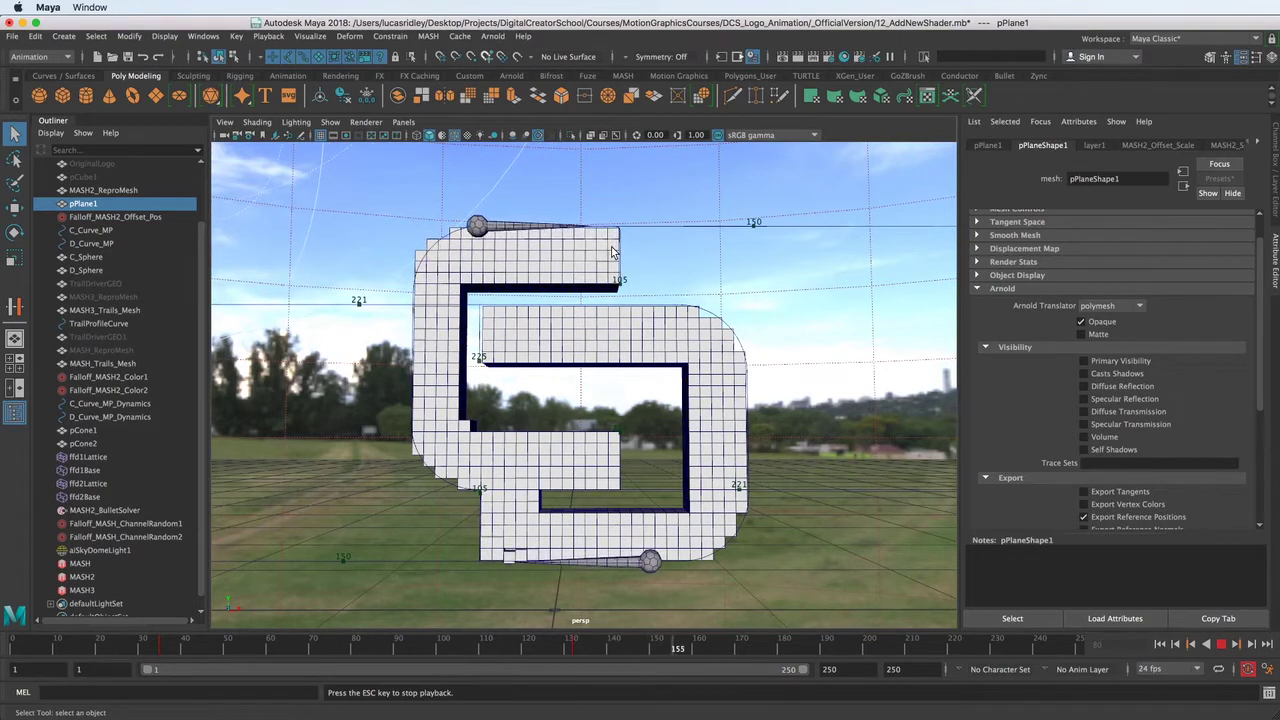
key("Escape")
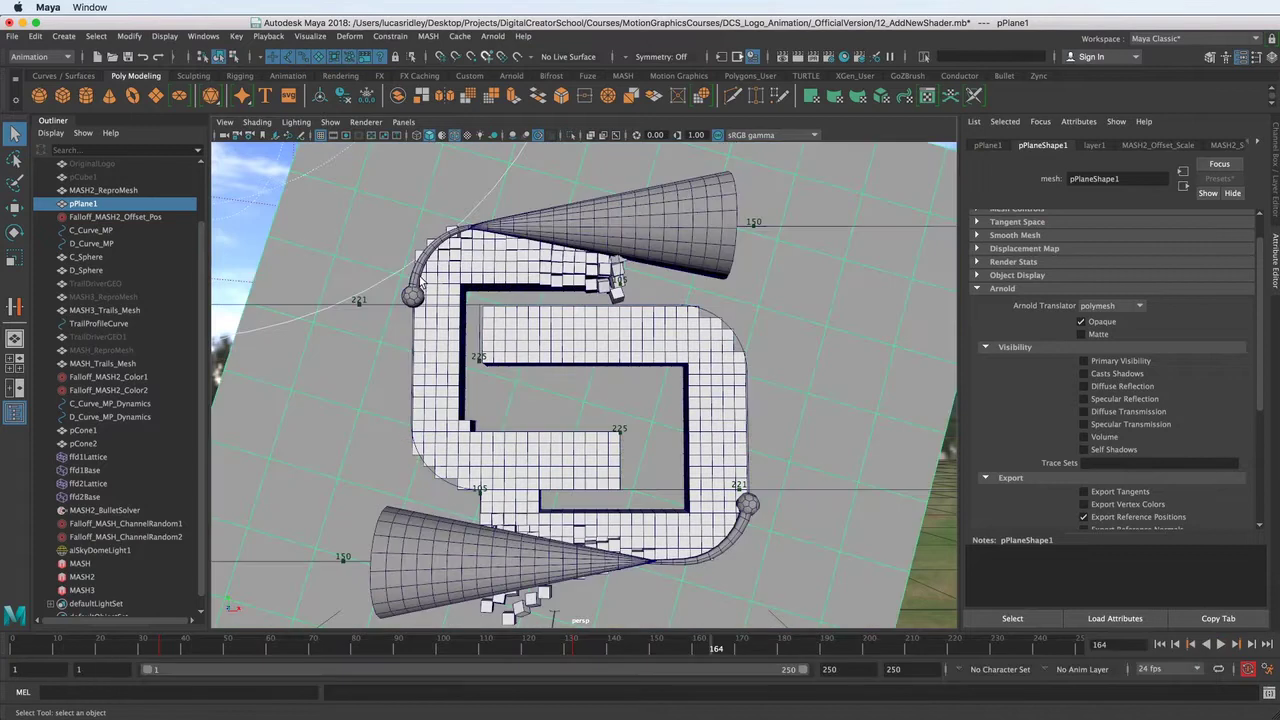
Assign a new aiStandardSurface material to MASH3_Trails_Mesh and MASH_Trails_Mesh, using the recent purple as its base color
left_click(711, 541)
left_click(742, 537, "shift")
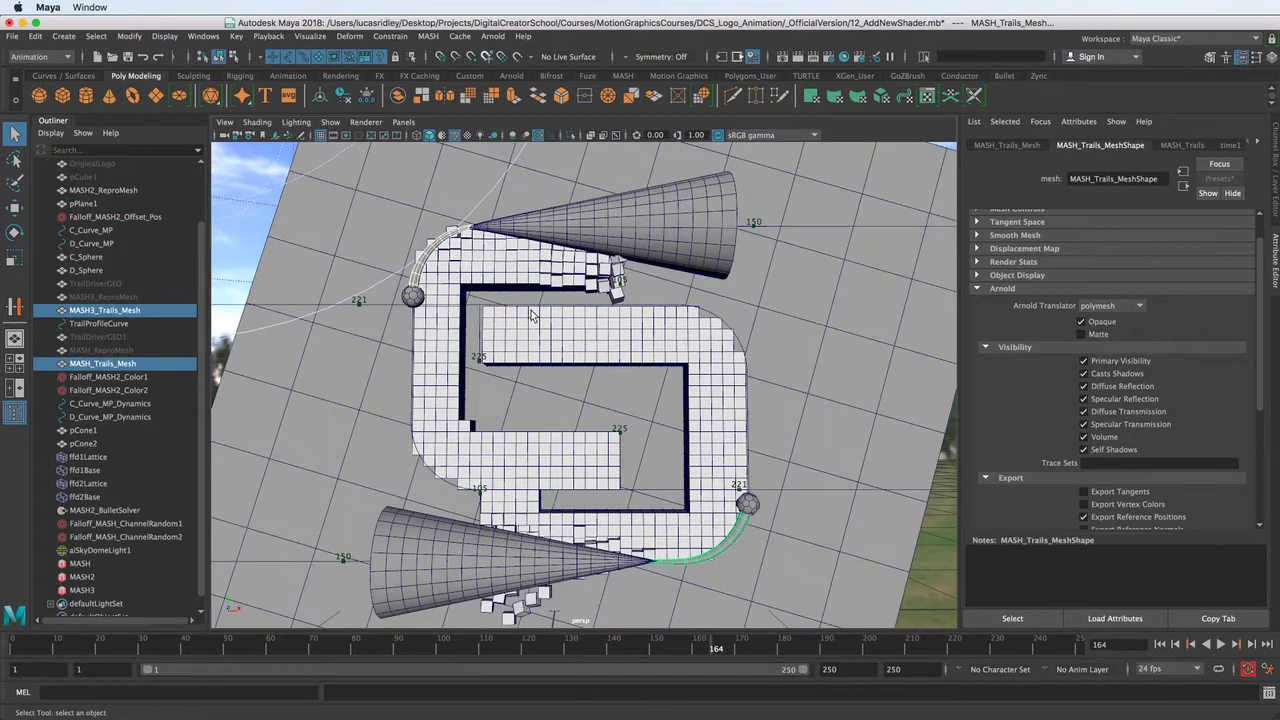
right_click(425, 262)
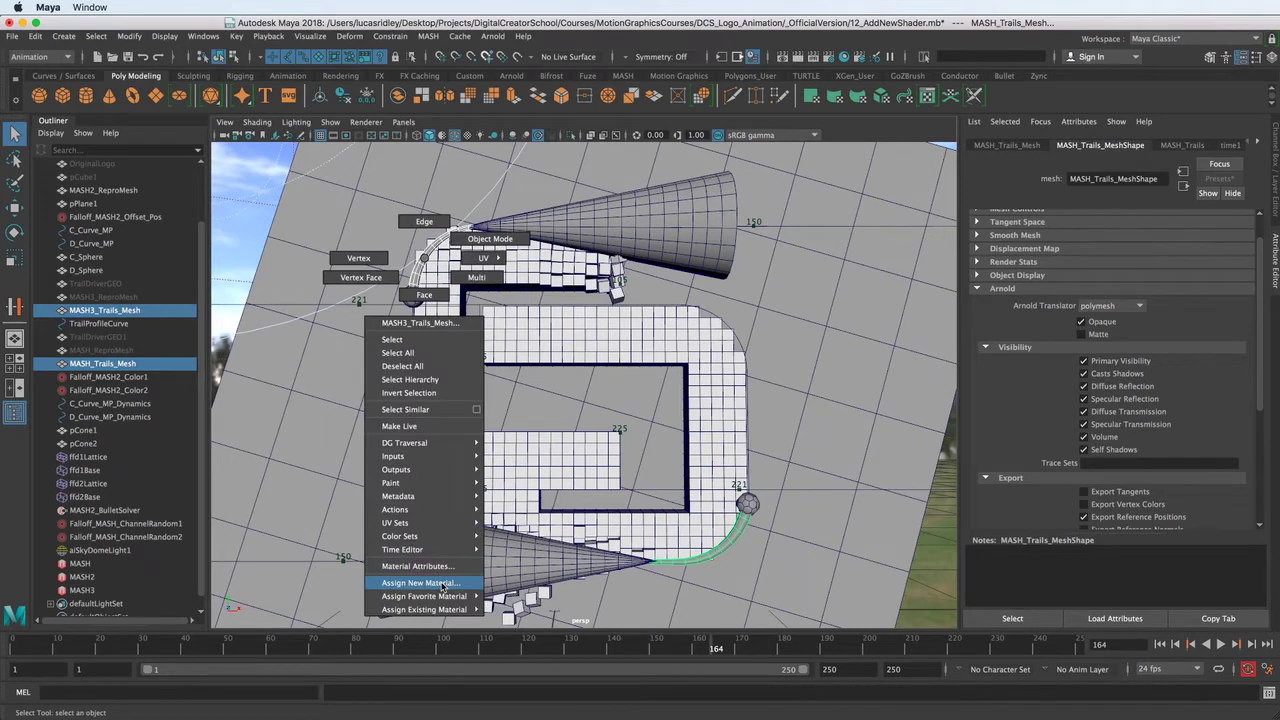
left_click(443, 585)
left_click(620, 310)
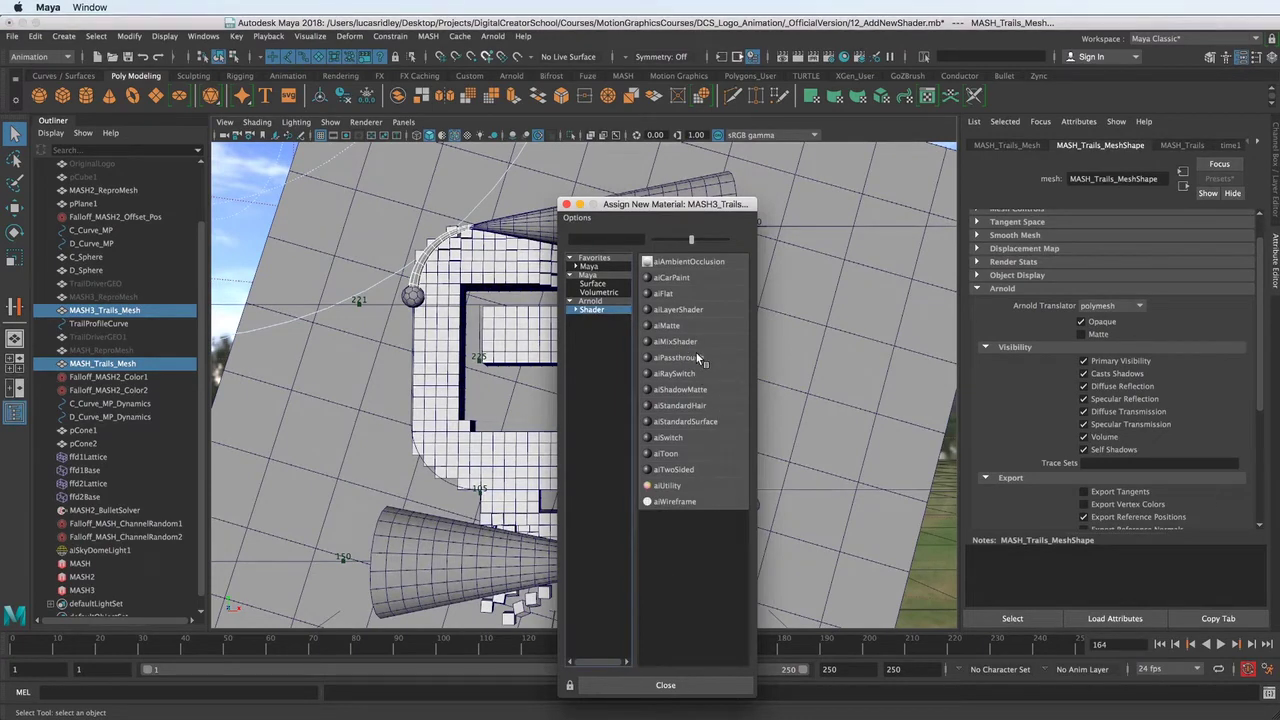
left_click(705, 420)
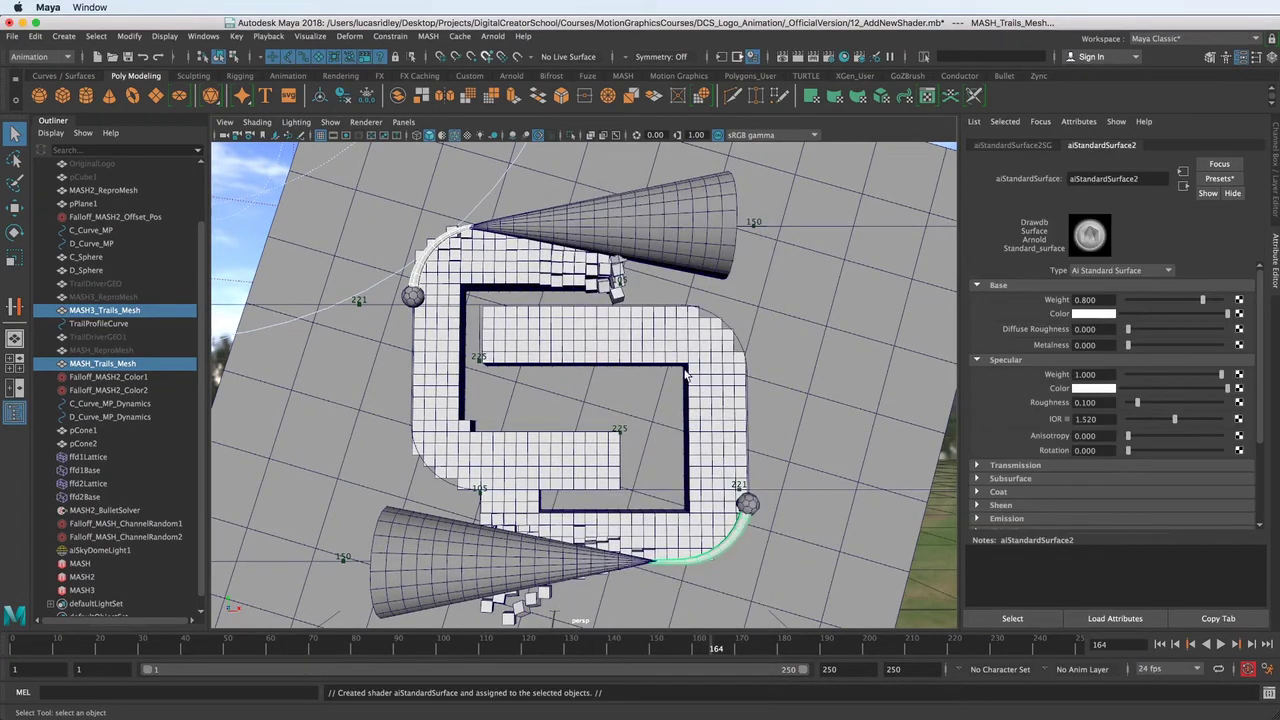
left_click(1104, 316)
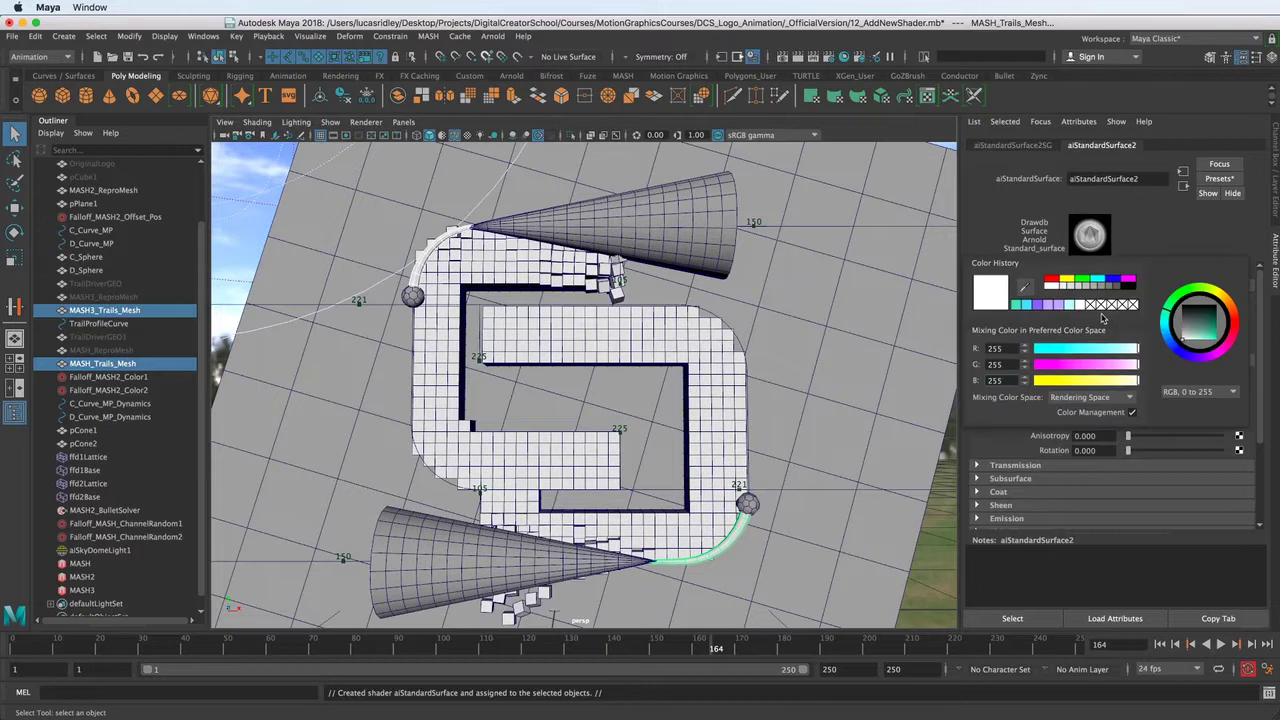
left_click(1040, 307)
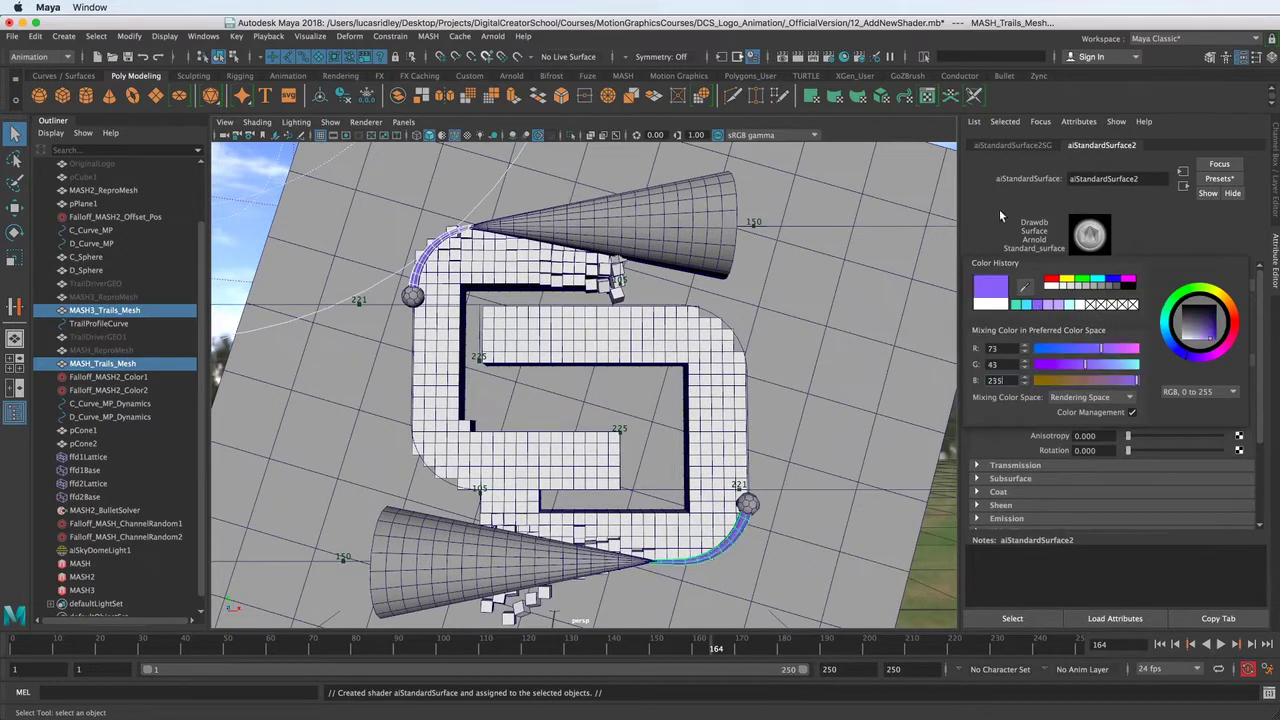
Assign a new aiWireframe material to D_Sphere and C_Sphere
left_click(750, 507)
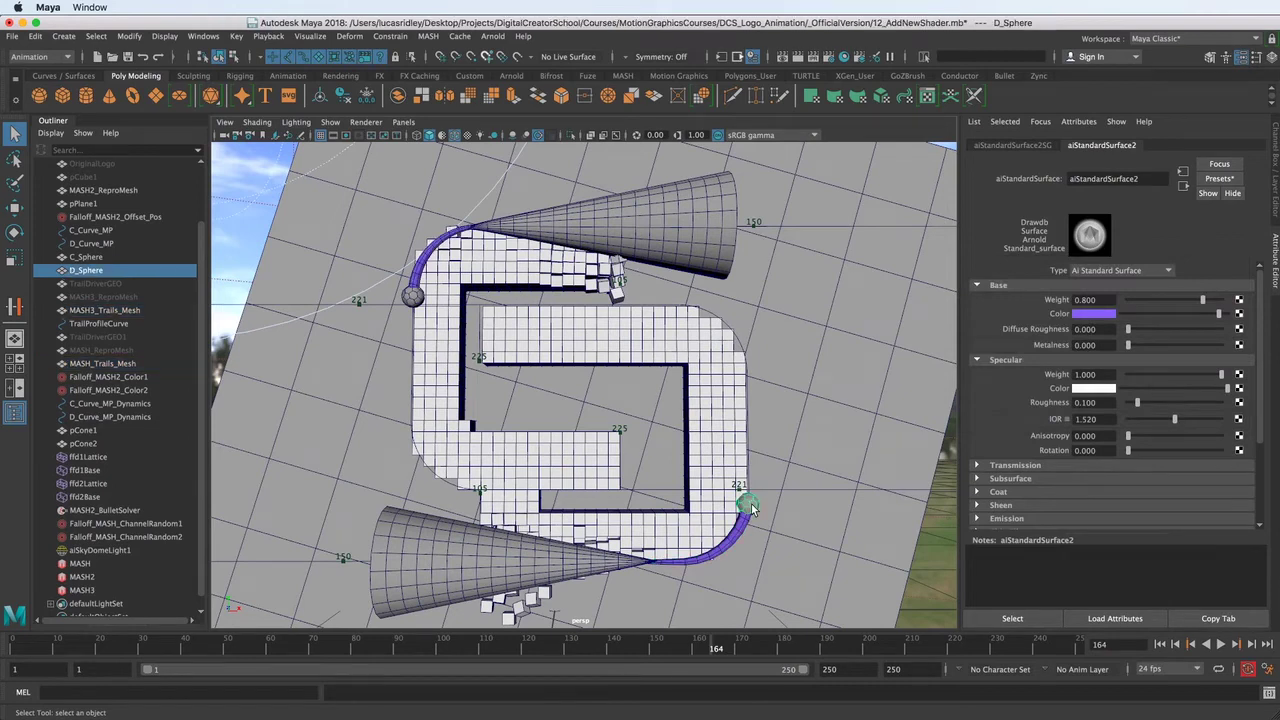
left_click(412, 298, "shift")
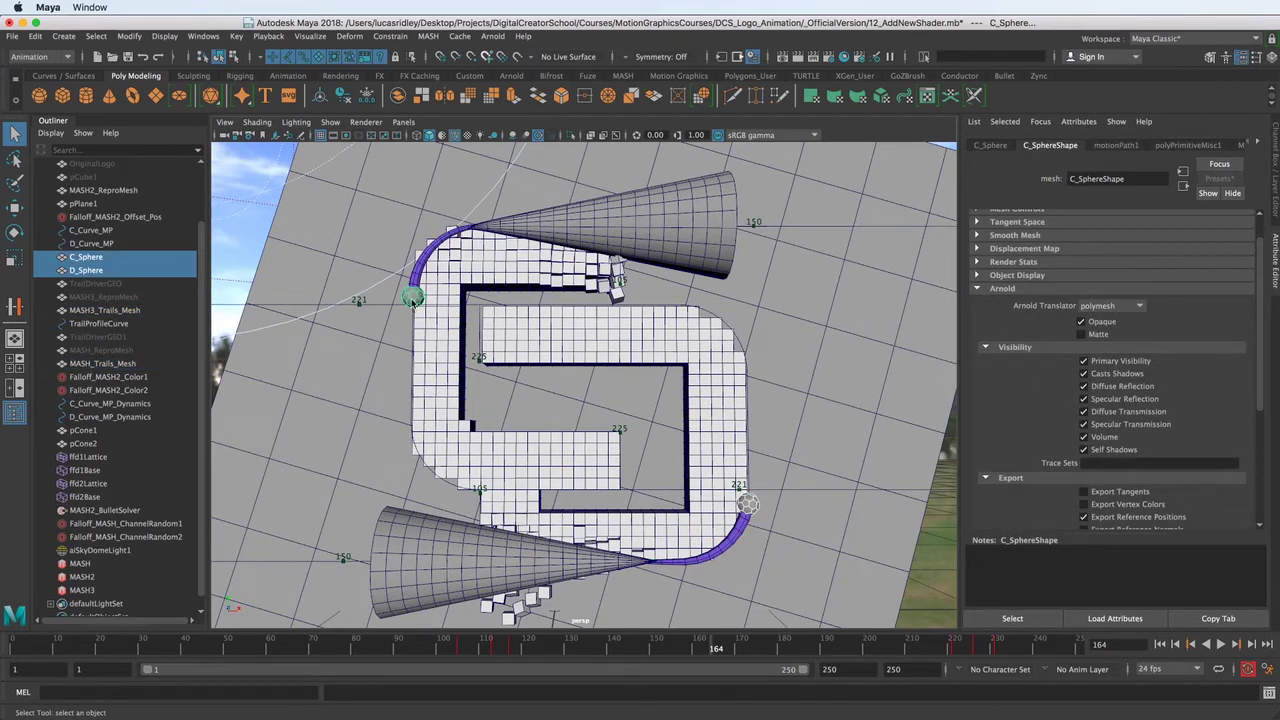
right_click(412, 298)
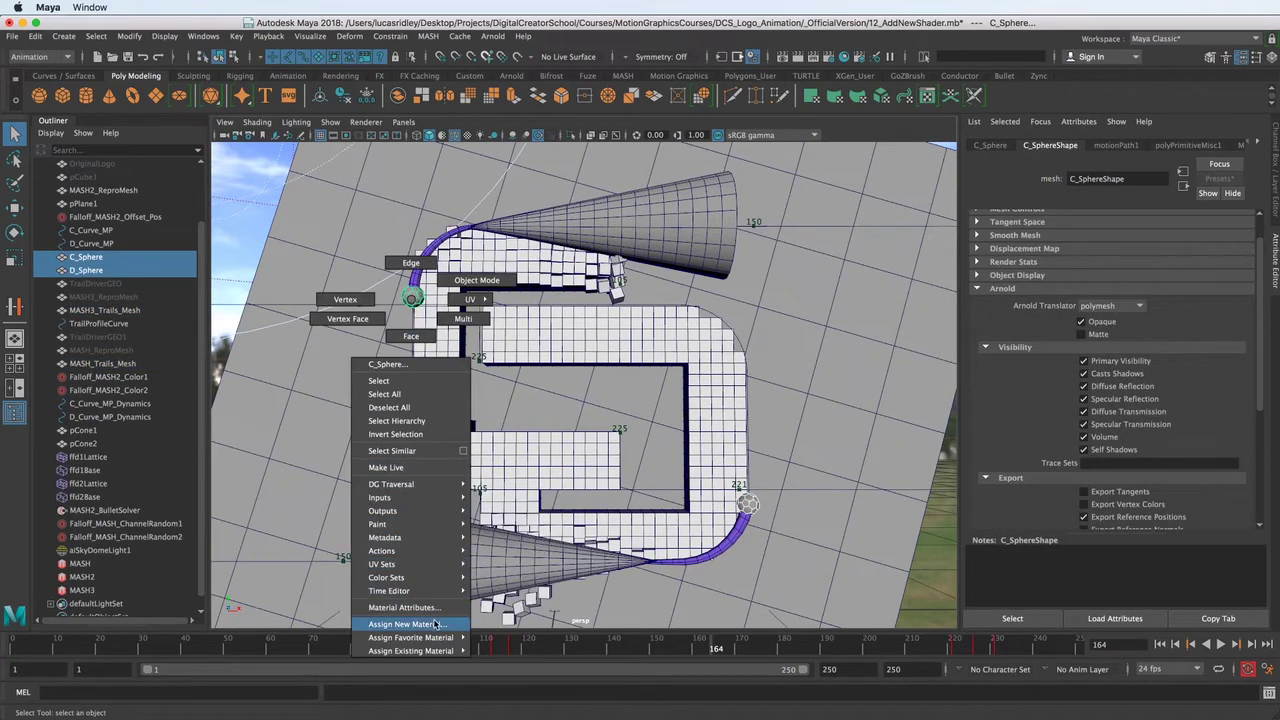
left_click(435, 624)
left_click(616, 311)
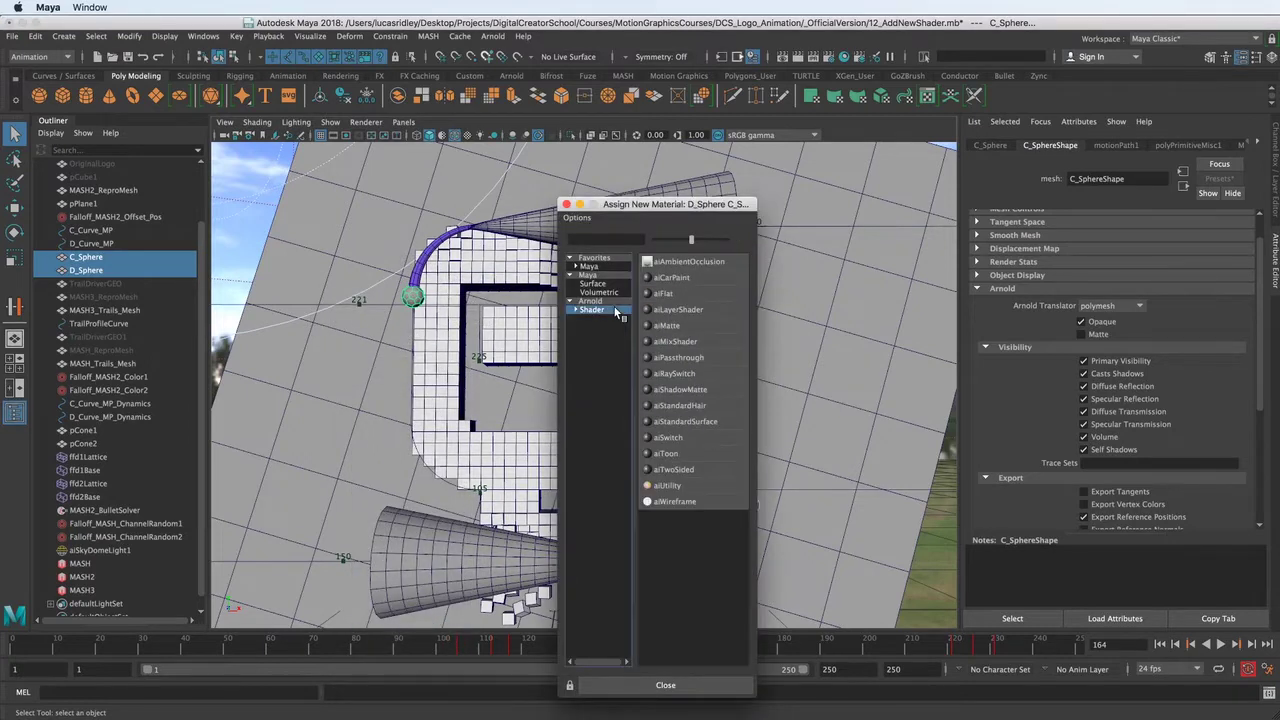
left_click(676, 501)
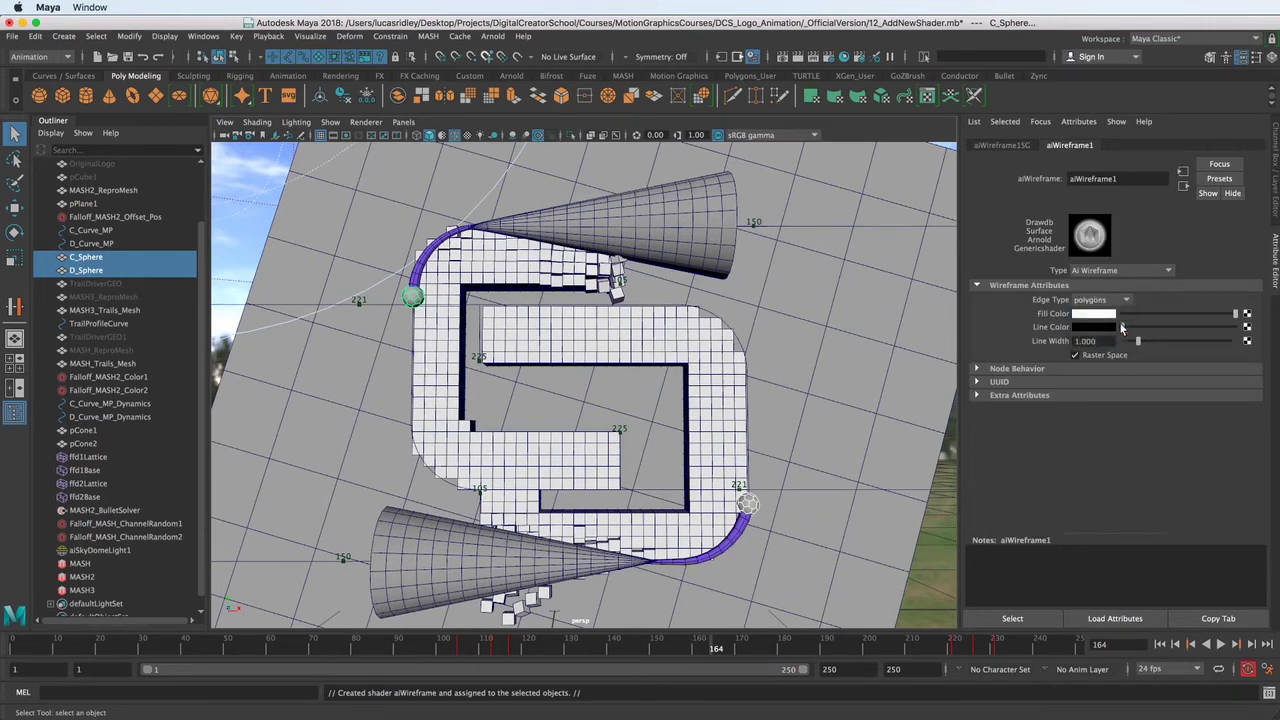
Open the Arnold RenderView and examine the wireframe sphere on the upper trail up close, keeping the shader attributes accessible beside the render
left_click(493, 36)
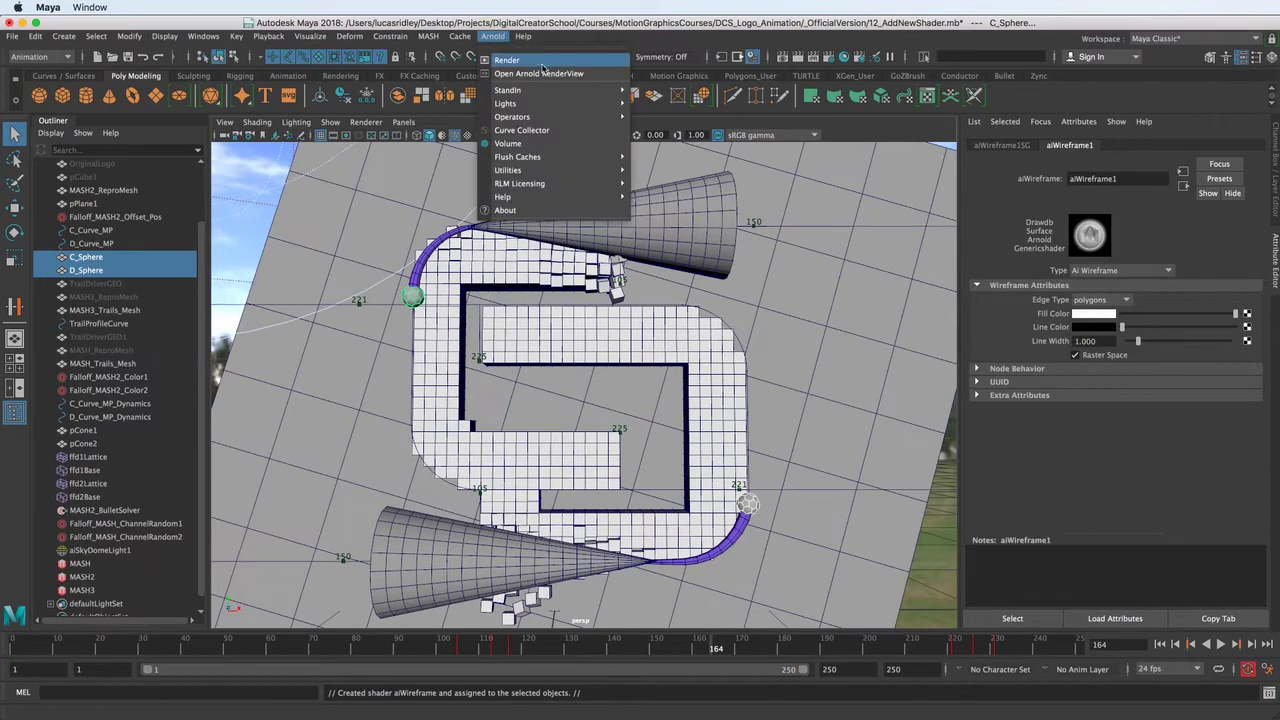
left_click(540, 73)
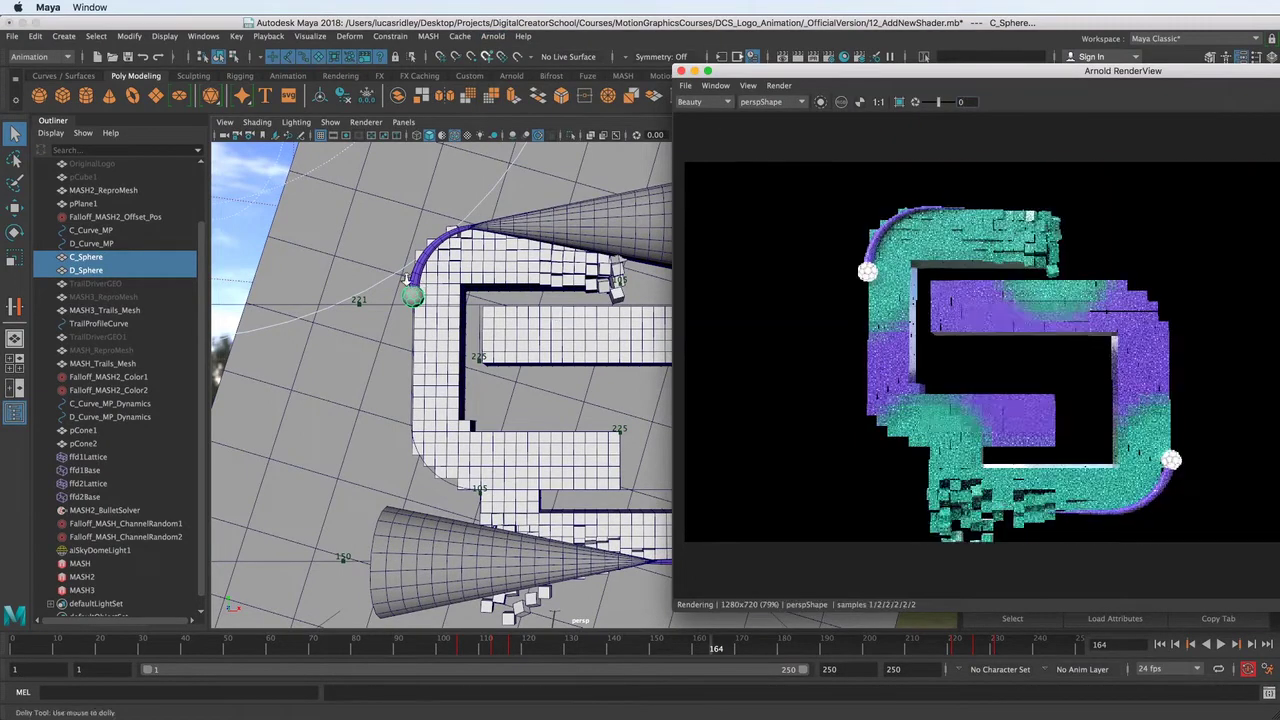
right_click_drag(220, 262, 250, 267, "alt")
middle_click_drag(250, 267, 333, 348, "alt")
right_click_drag(333, 348, 462, 380, "alt")
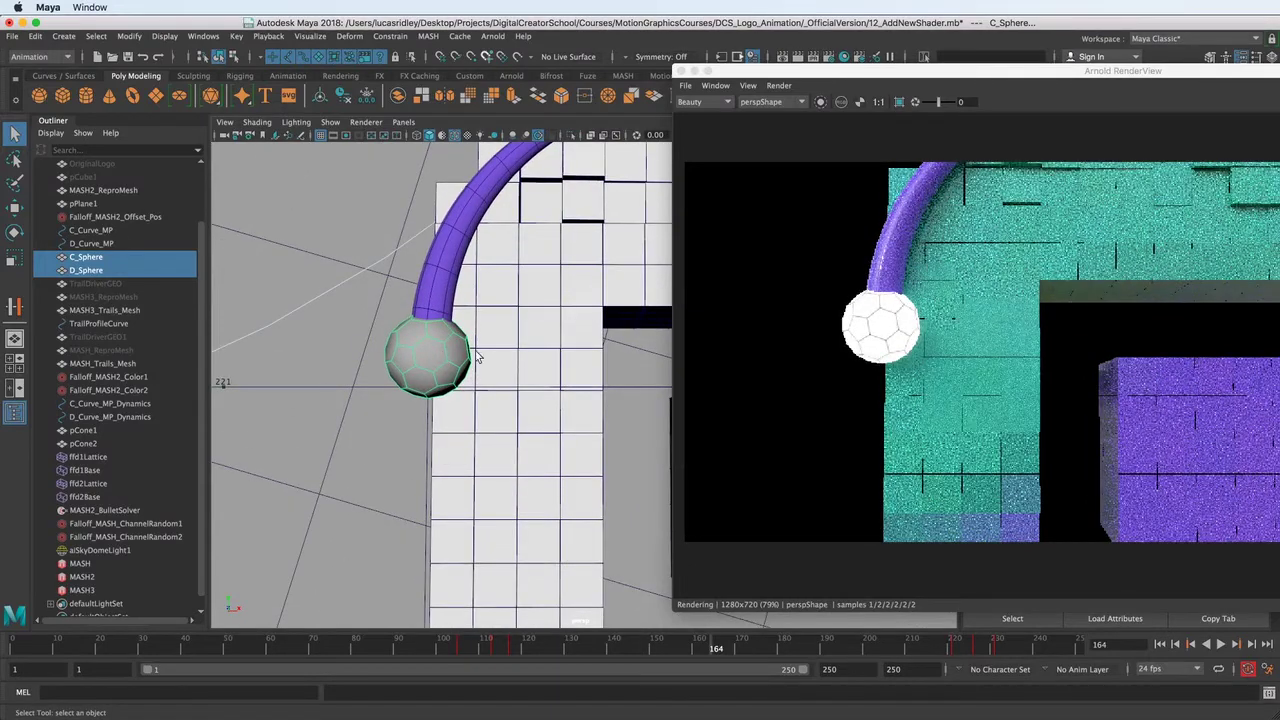
left_click_drag(920, 87, 676, 385)
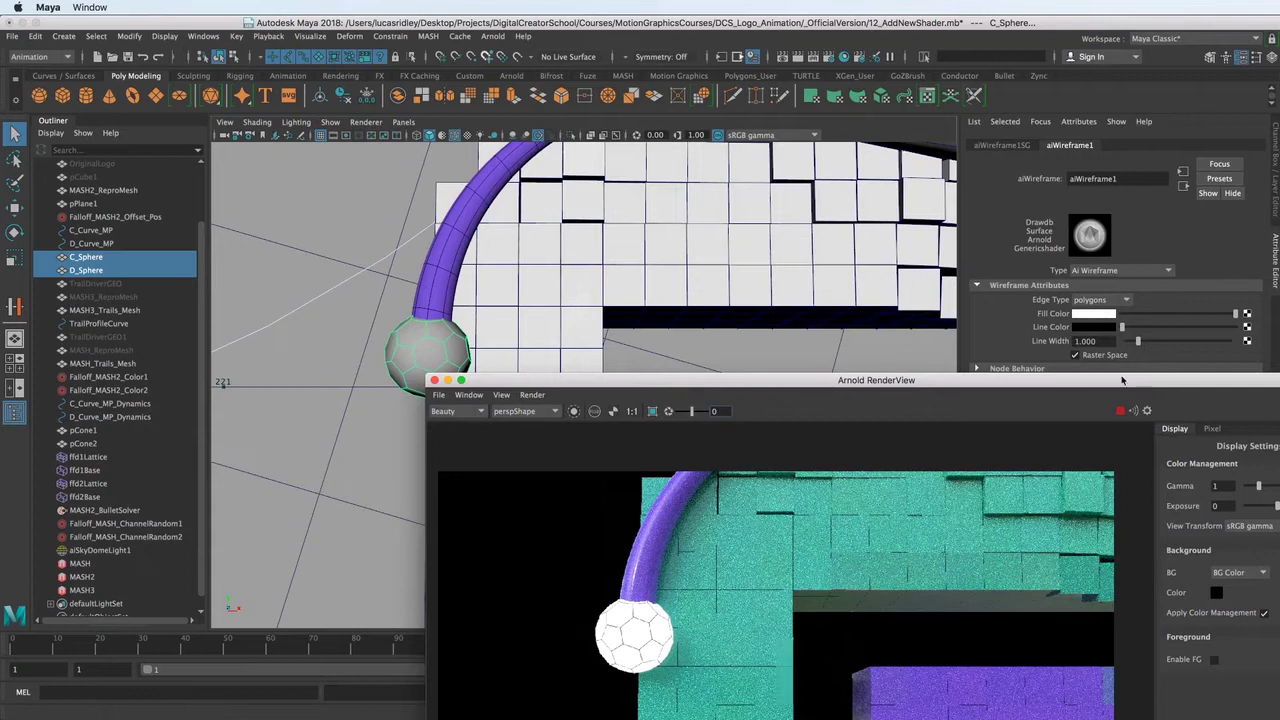
left_click_drag(1112, 386, 690, 163)
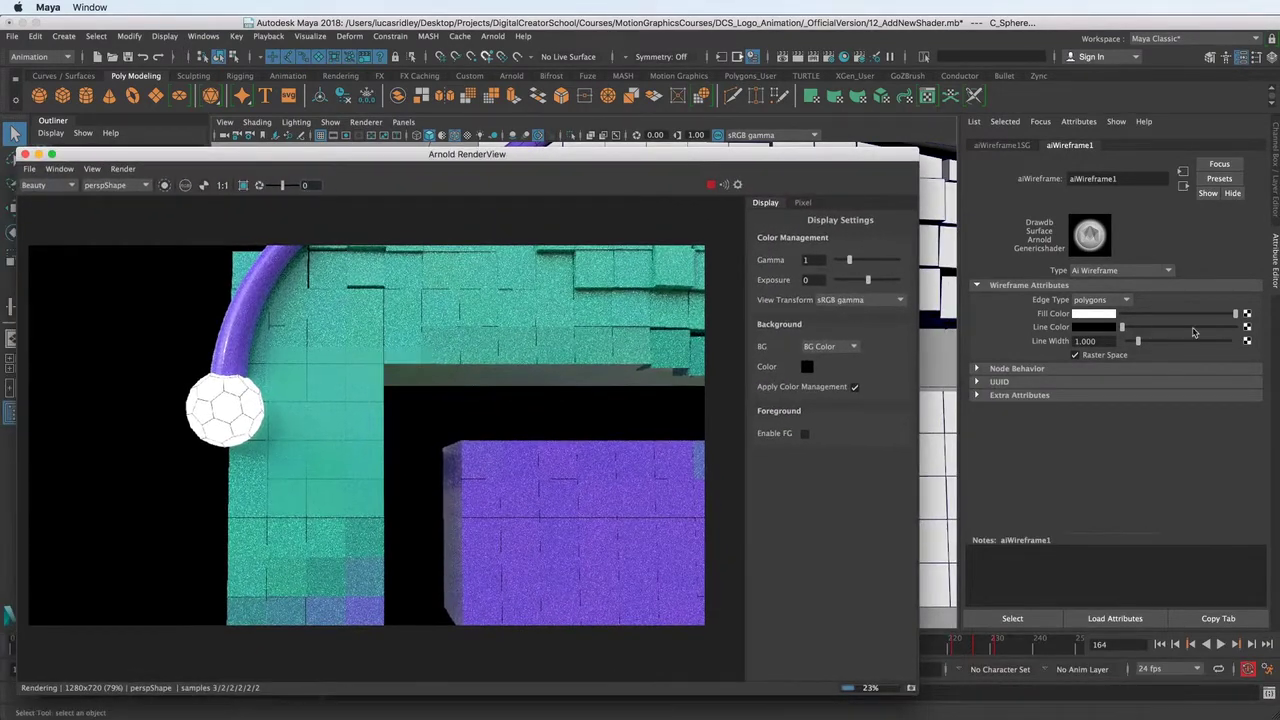
Set the aiWireframe shader's fill color to the recent teal and its line color to white
left_click(1098, 313)
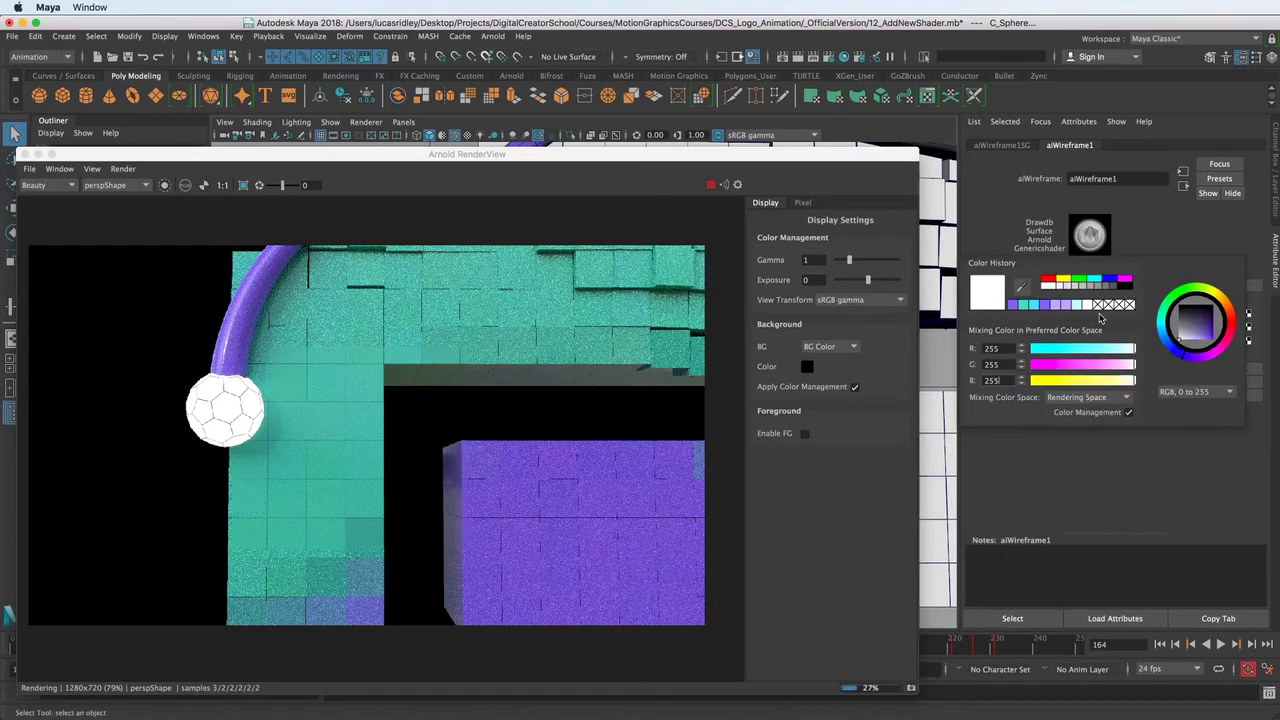
left_click(1028, 306)
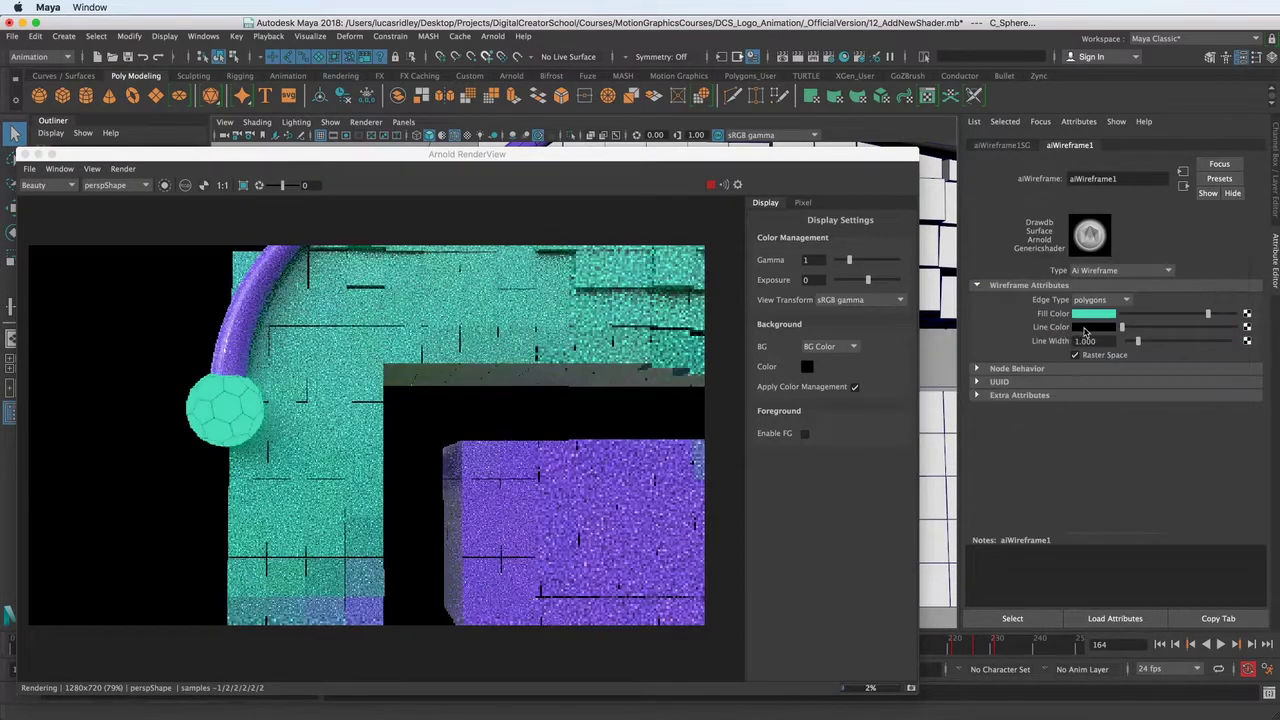
left_click(1098, 327)
left_click(1078, 319)
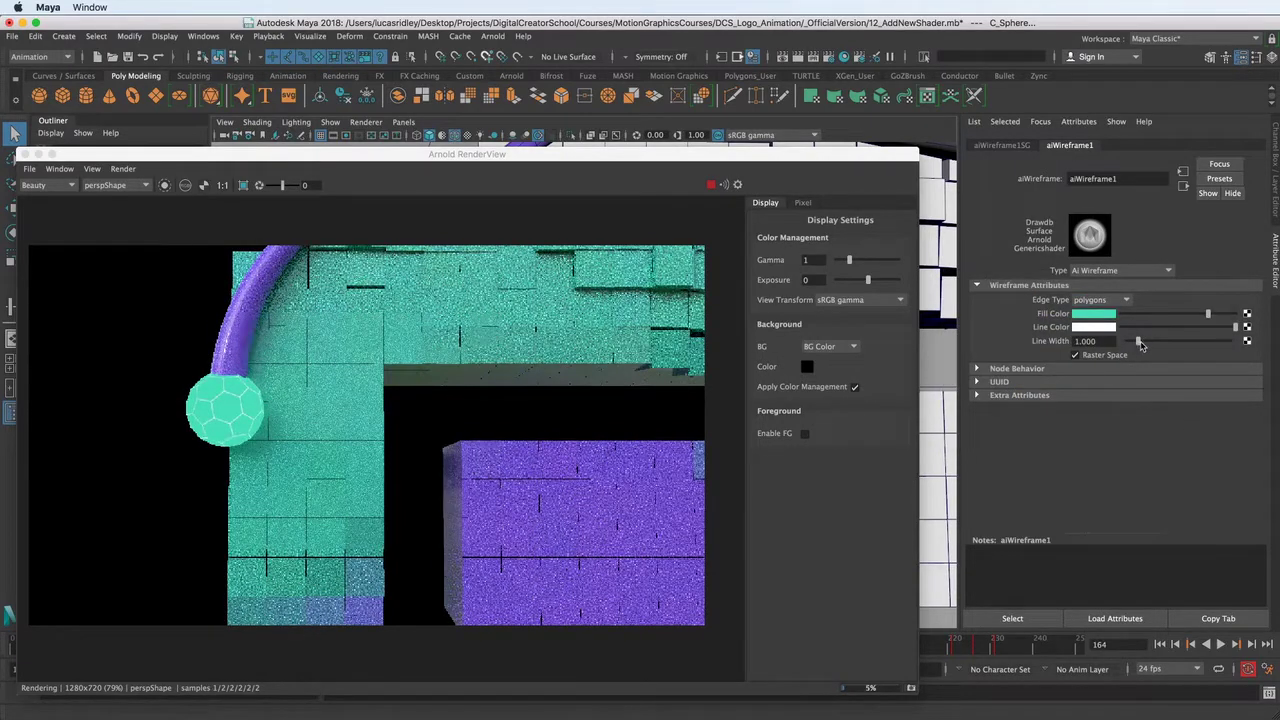
Try a line width of 10 on the aiWireframe shader, with Raster Space kept on
left_click_drag(1137, 341, 1181, 343)
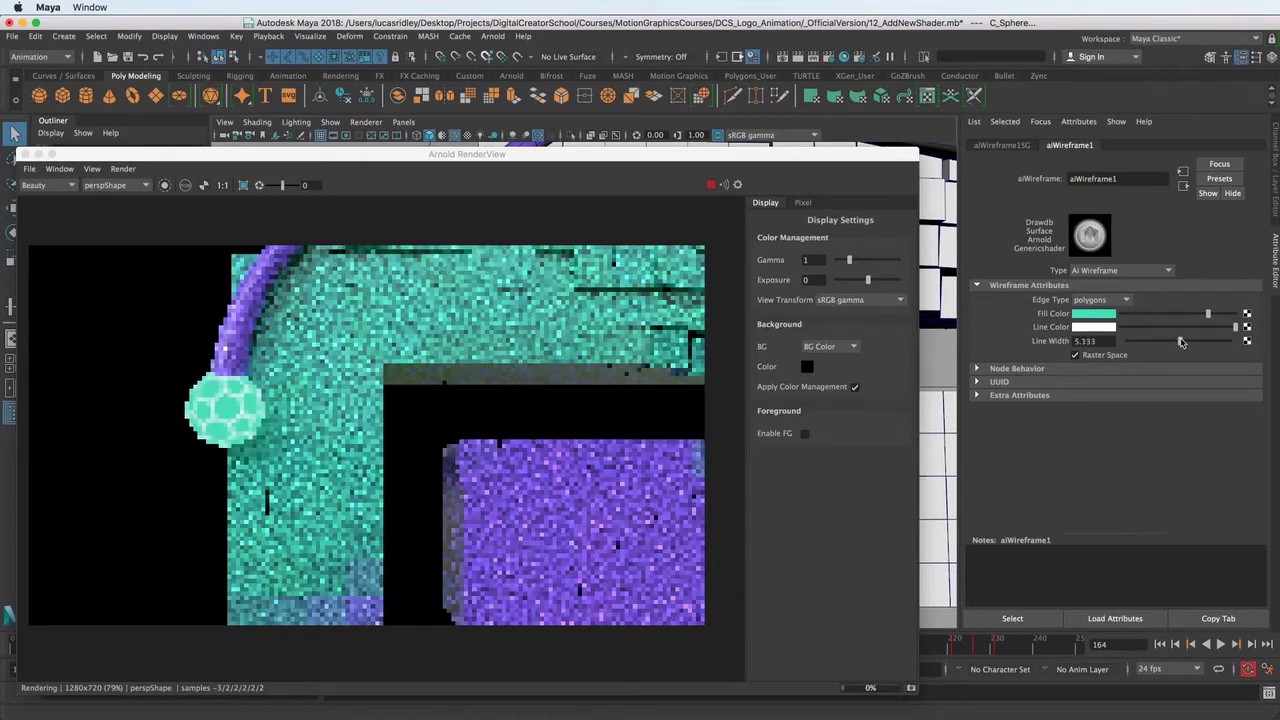
left_click(1105, 356)
left_click(1075, 355)
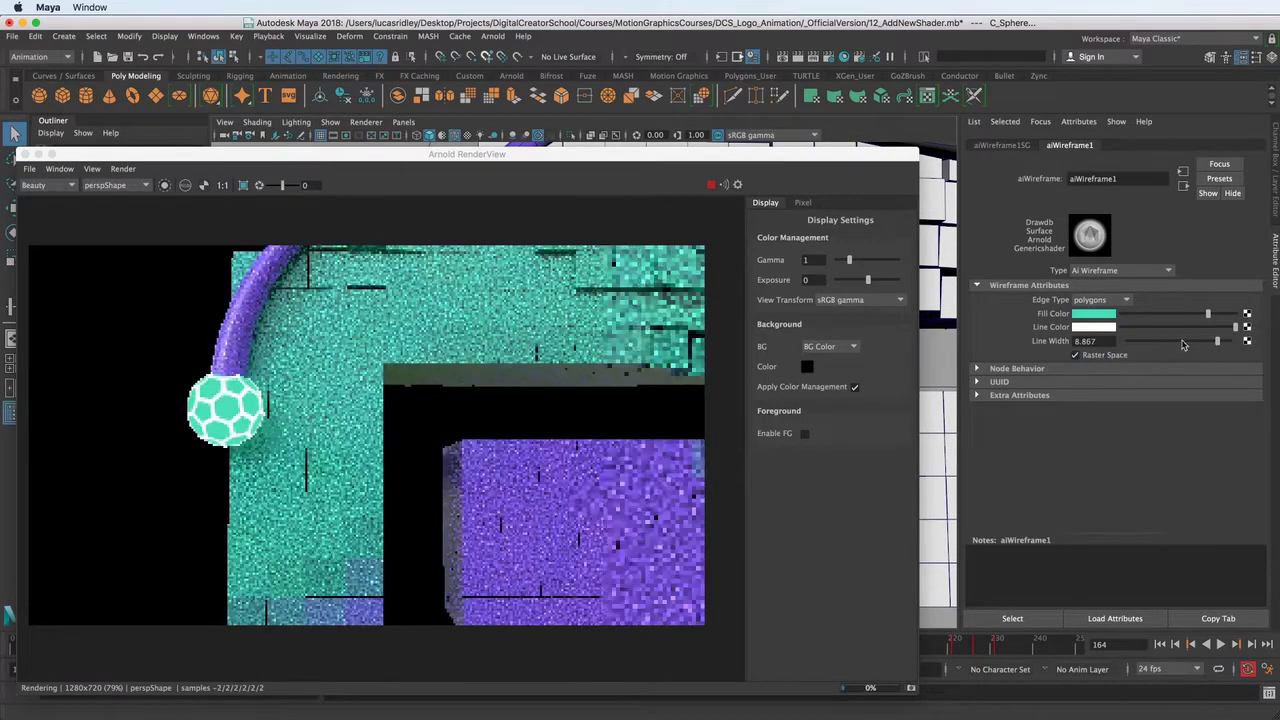
mouse_move(1217, 341)
left_mouse_down()
mouse_move(1193, 347)
mouse_move(1229, 342)
left_mouse_up()
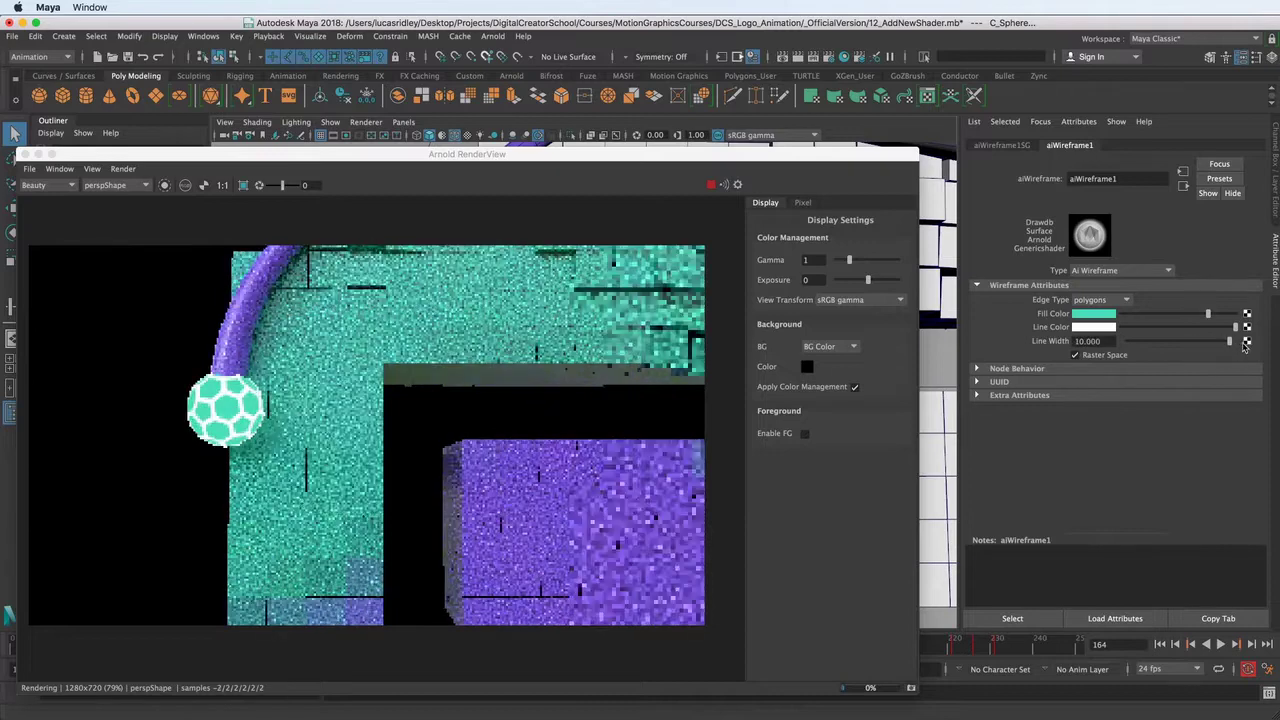
Examine the spheres' wireframe lines in the live render from farther back, with the logo framed in the viewport
left_click_drag(604, 157, 922, 368)
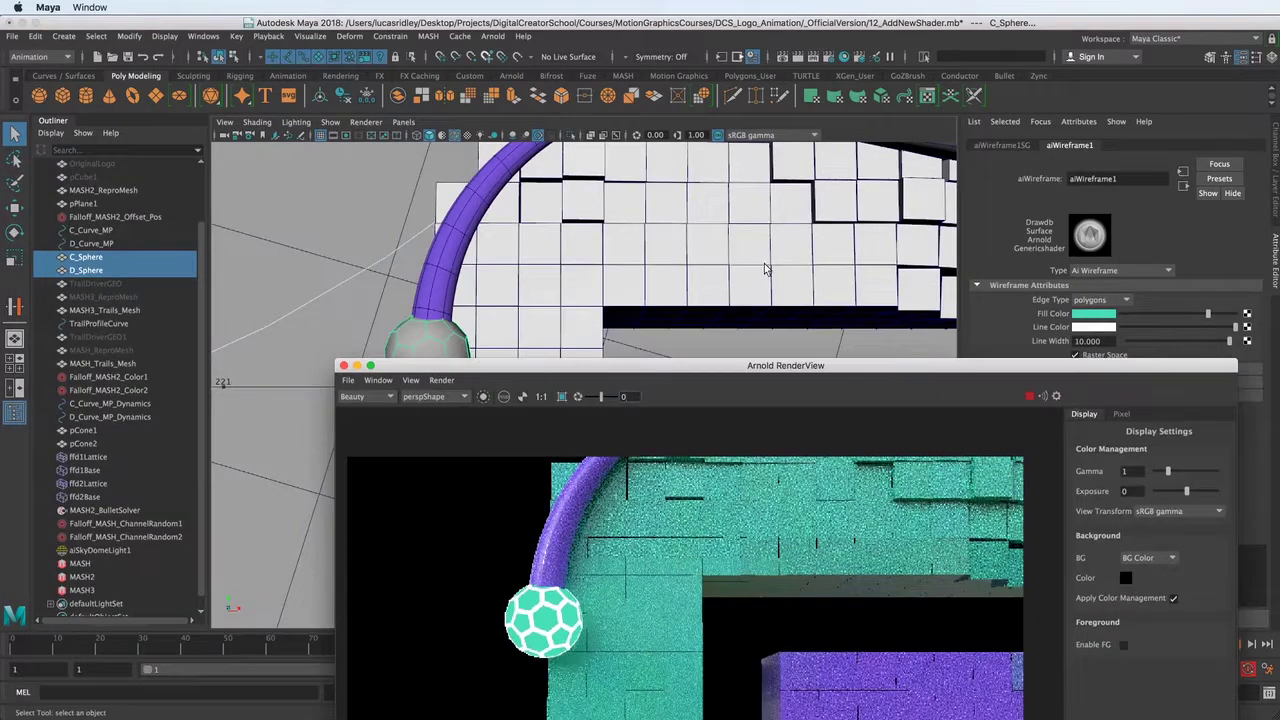
right_click_drag(766, 269, 407, 289, "alt")
left_click_drag(407, 295, 638, 310, "alt")
middle_click_drag(605, 245, 583, 280, "alt")
right_click_drag(583, 280, 583, 280, "alt")
middle_click_drag(570, 243, 572, 262, "alt")
right_click_drag(572, 262, 610, 268, "alt")
middle_click_drag(610, 268, 621, 256, "alt")
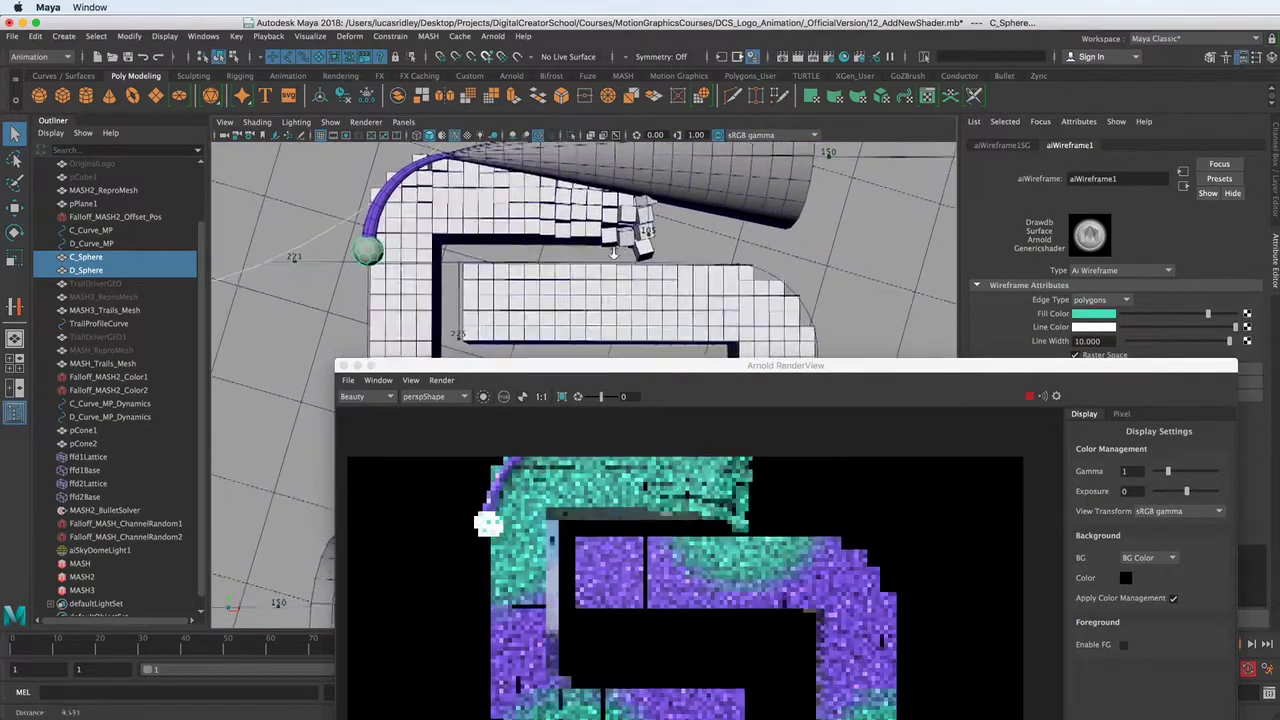
right_click_drag(621, 256, 565, 258, "alt")
left_click_drag(875, 369, 698, 362)
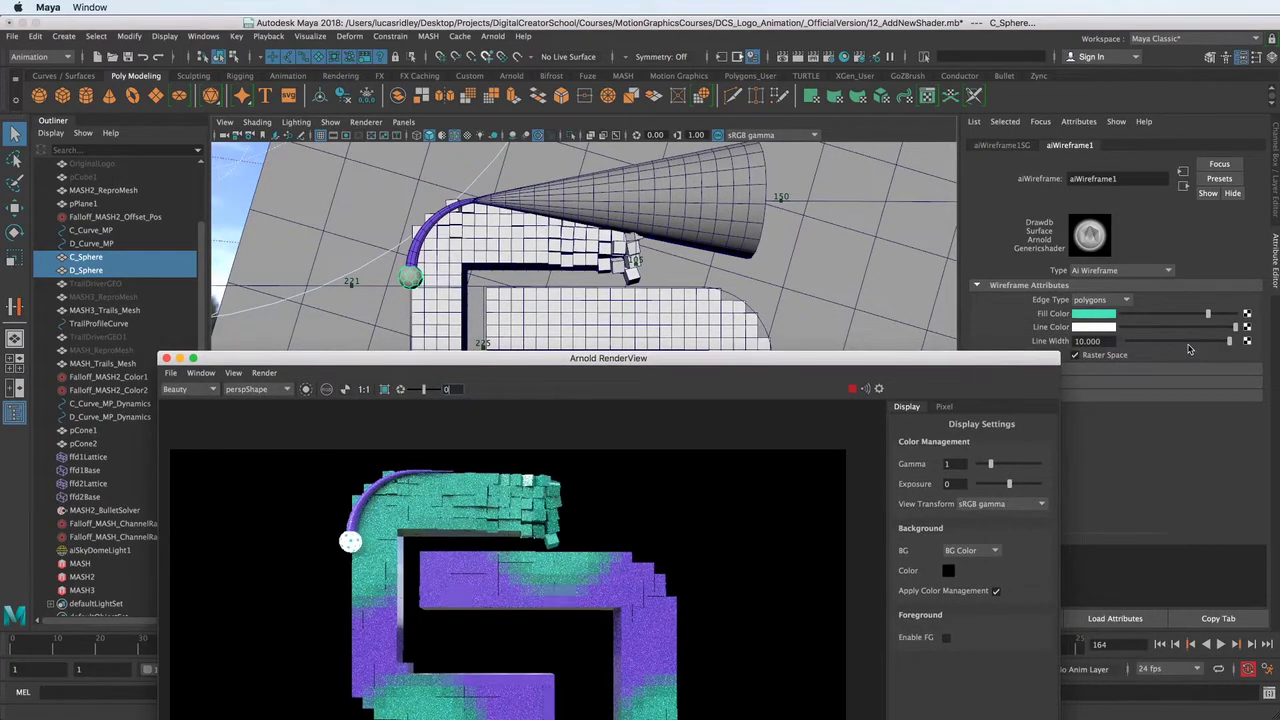
Reduce the aiWireframe shader's line width to 2.533, judging the spheres in the live render
left_click_drag(1229, 341, 1164, 343)
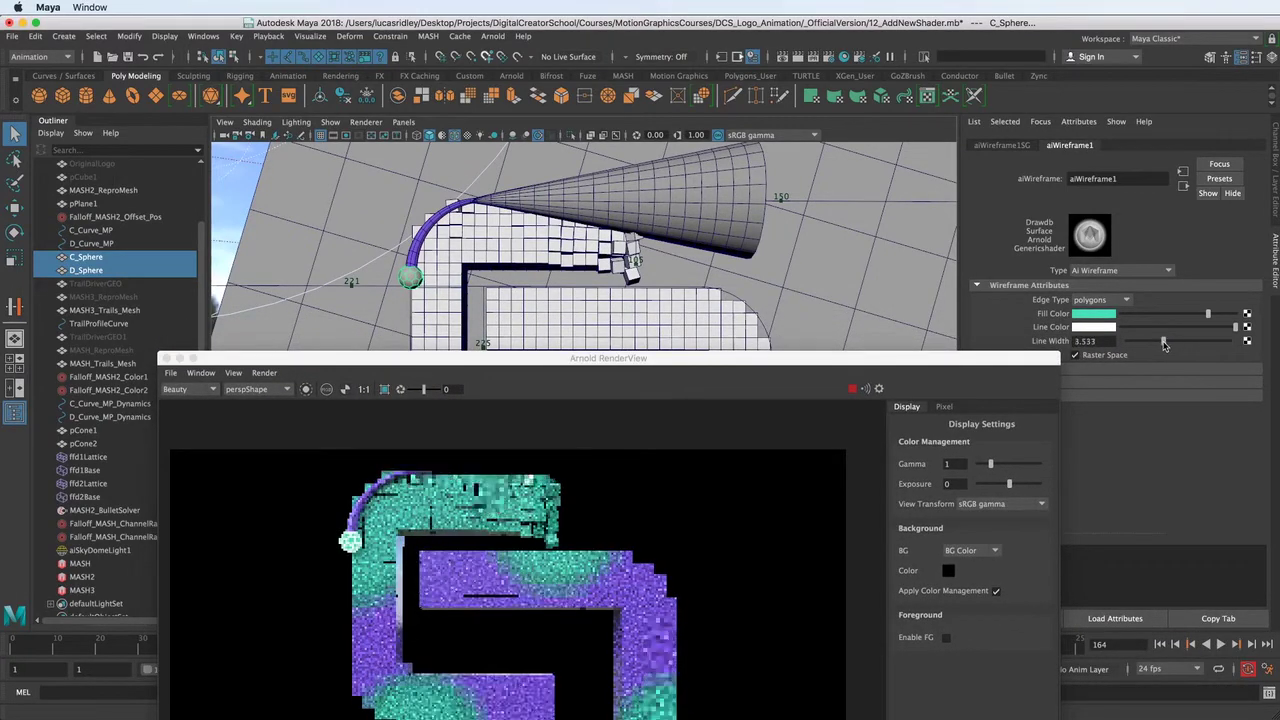
left_click_drag(704, 362, 702, 328)
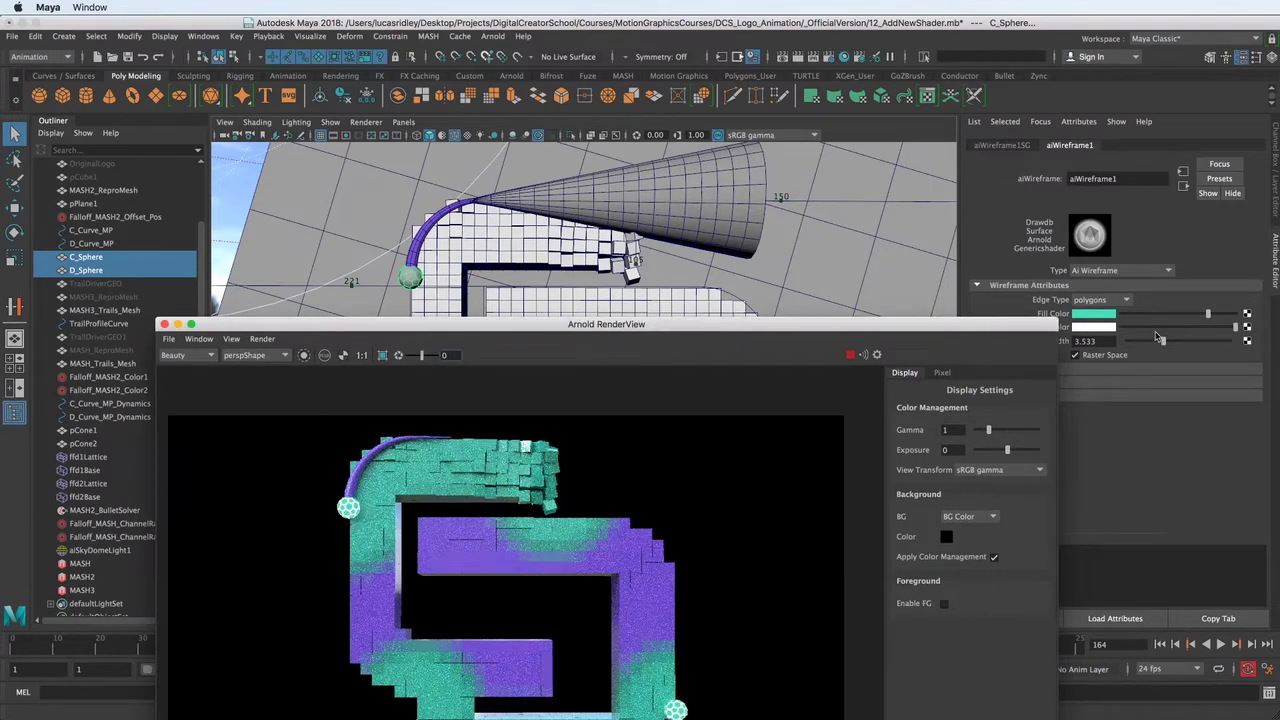
left_click_drag(1162, 343, 1153, 342)
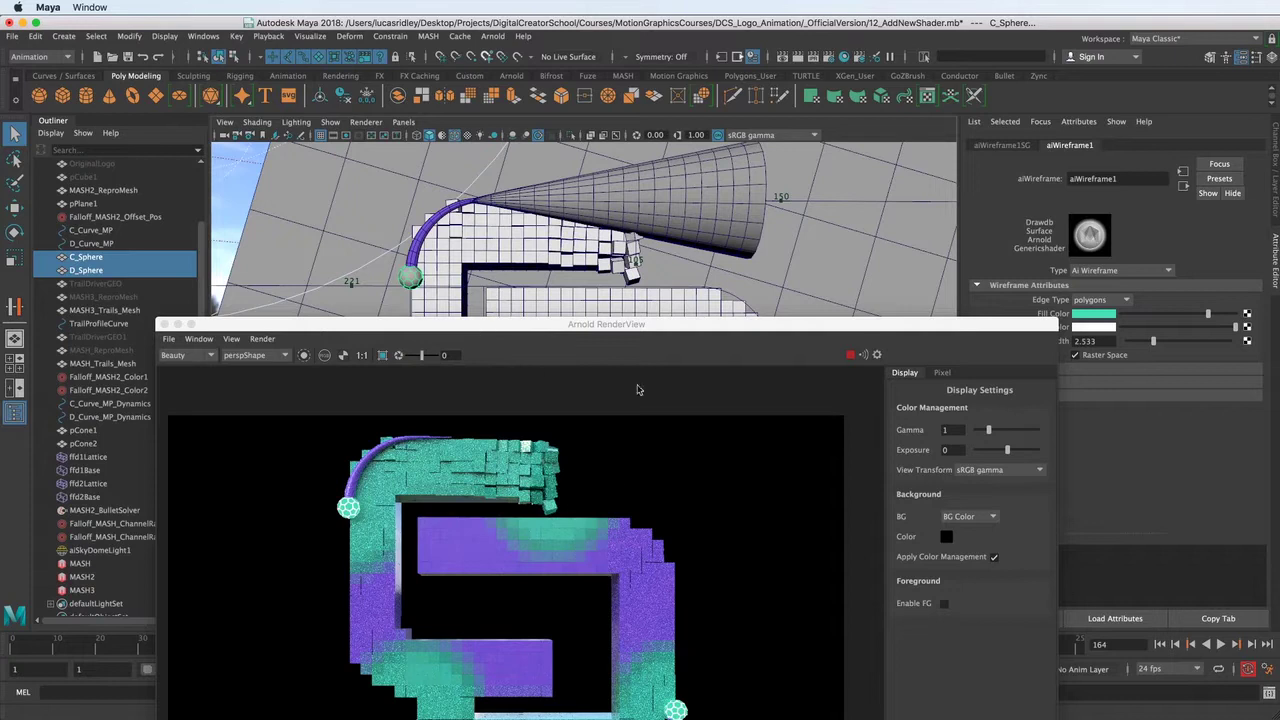
Set the Arnold subdivision of MASH_Trails_Mesh to catclark with 2 iterations
left_click_drag(653, 331, 533, 576)
left_click(766, 528)
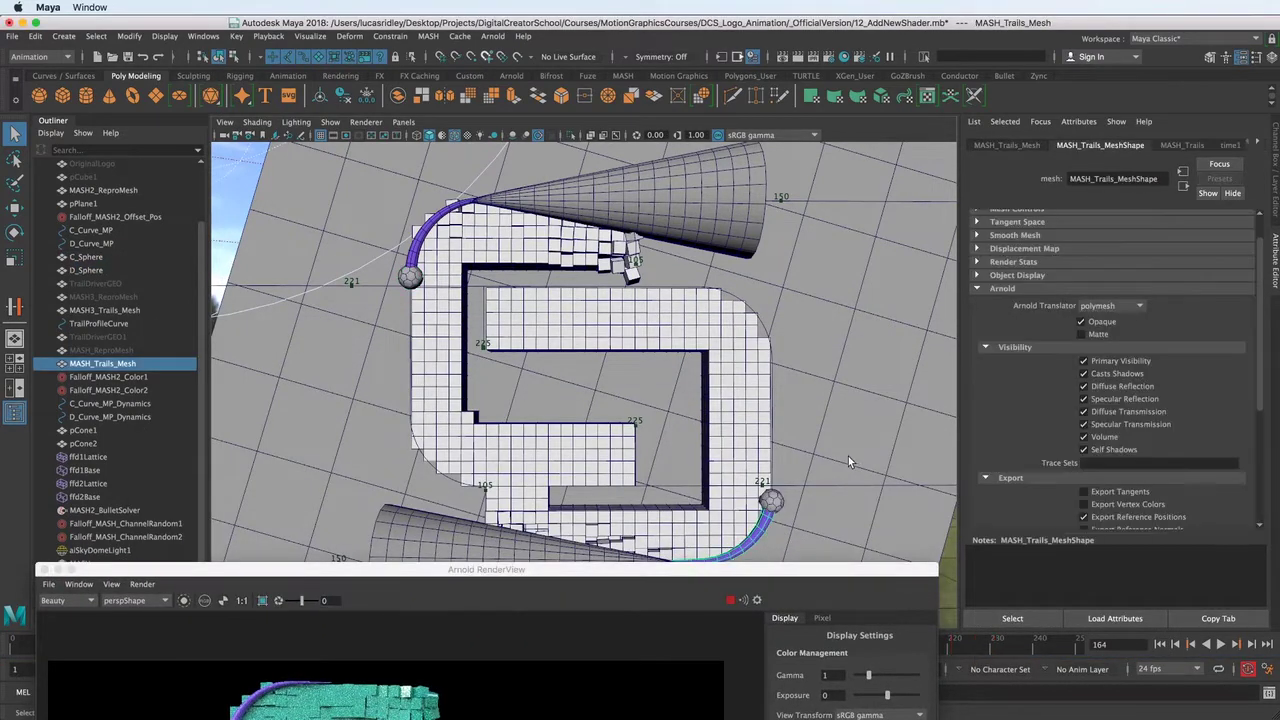
left_click(1010, 290)
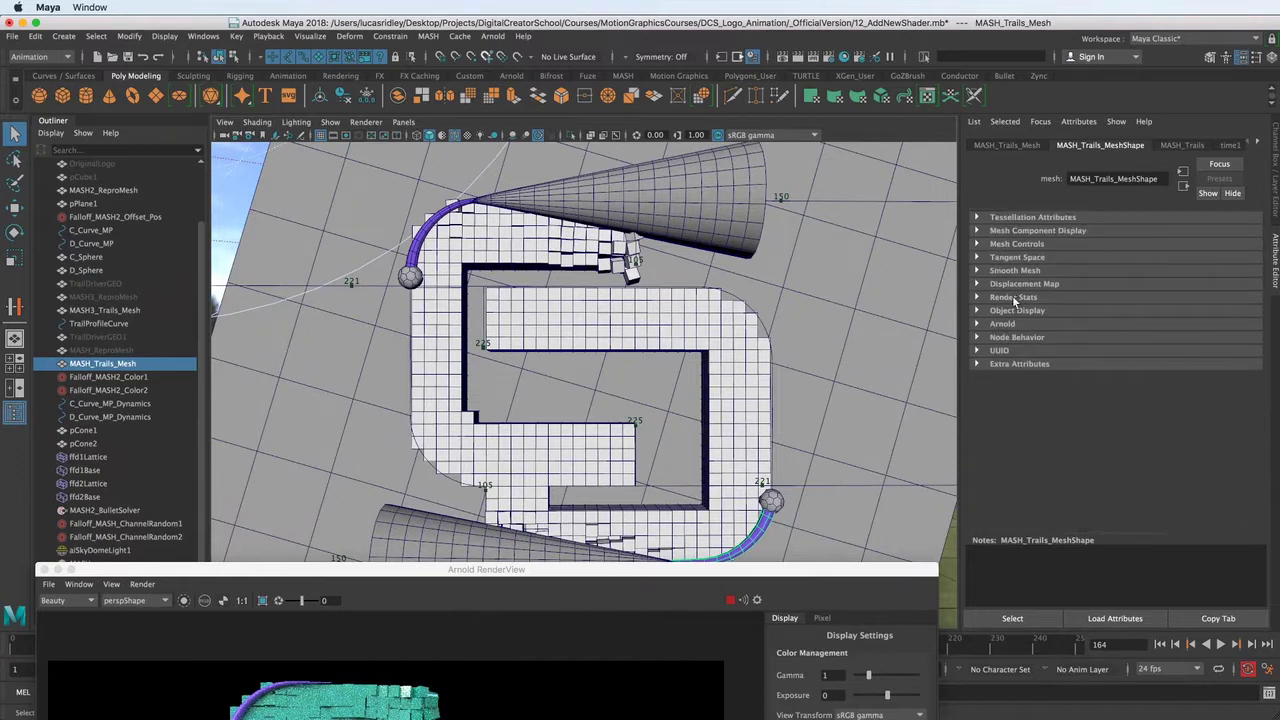
left_click(1003, 324)
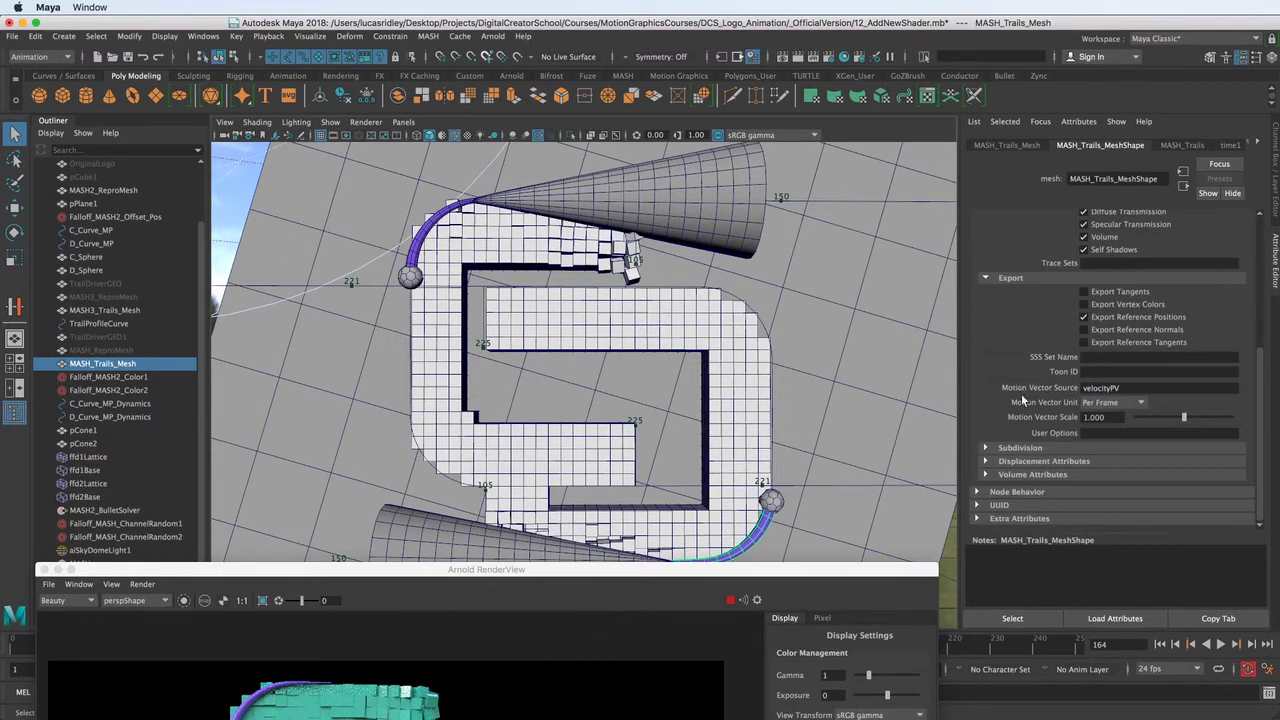
left_click(1020, 448)
left_click(1120, 349)
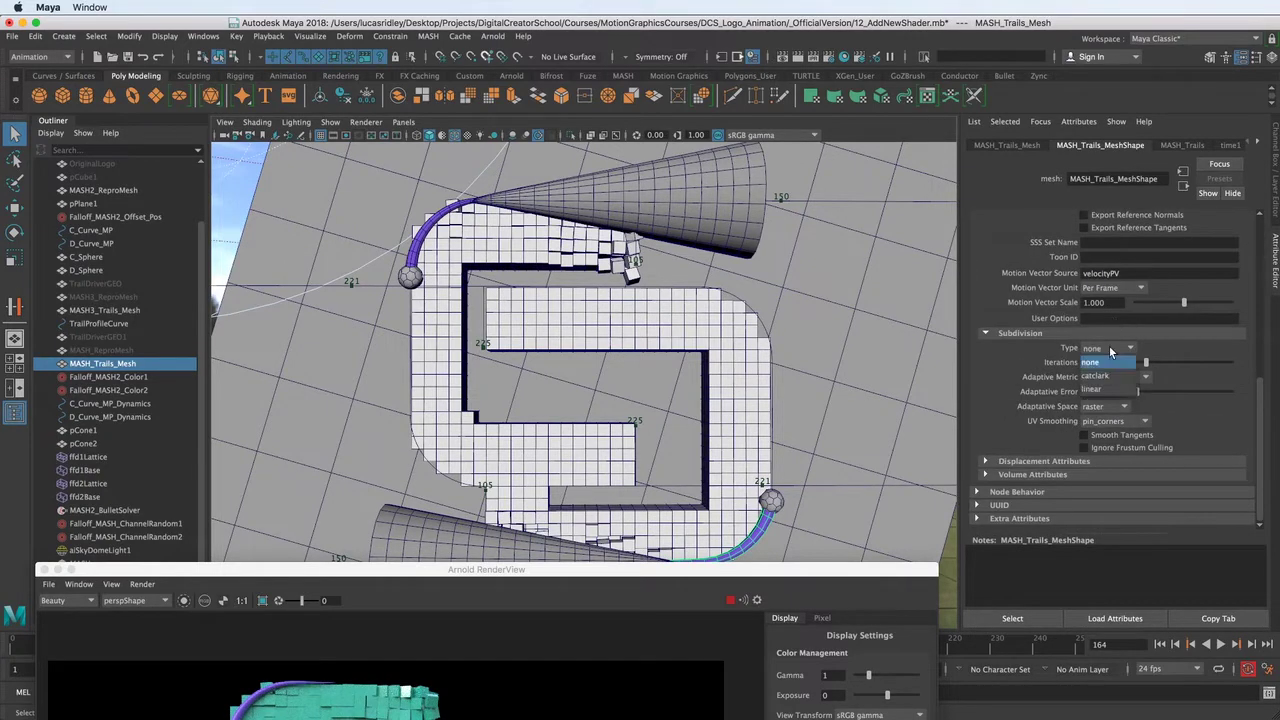
left_click(1105, 375)
left_click_drag(1147, 366, 1155, 364)
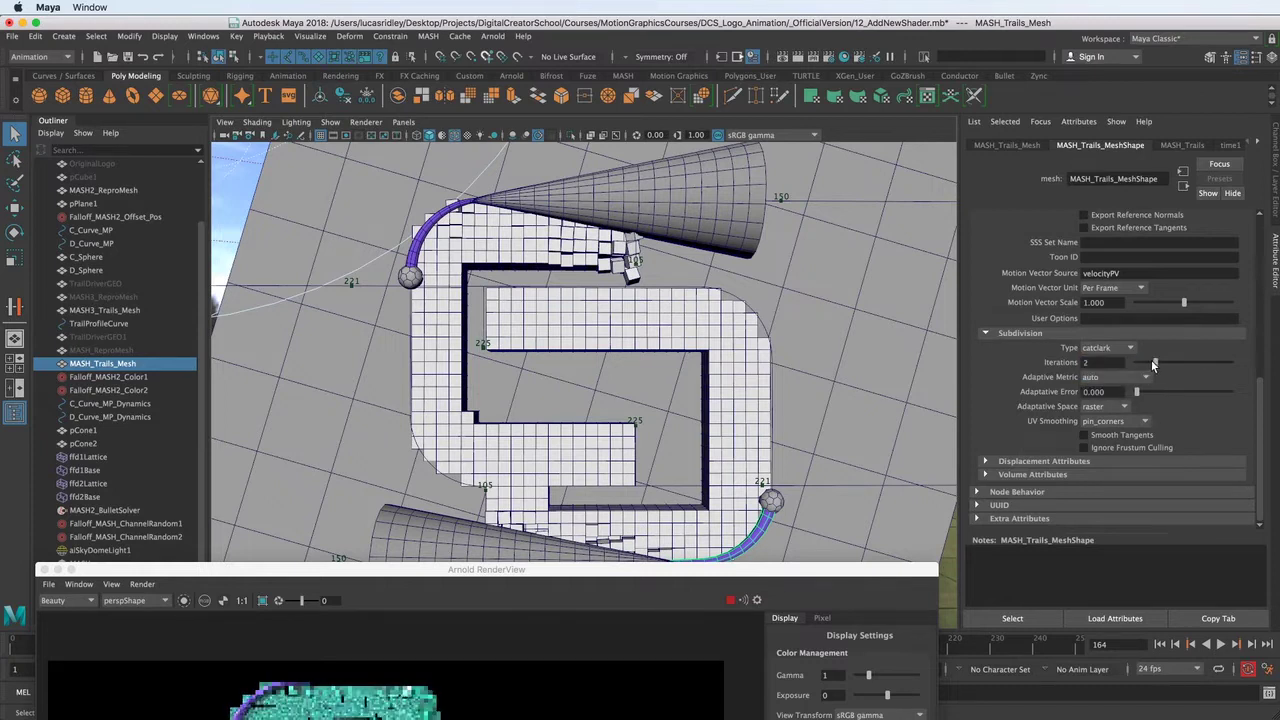
Inspect the subdivided lower trail and its sphere by magnifying the image in the render view
left_click_drag(764, 569, 810, 194)
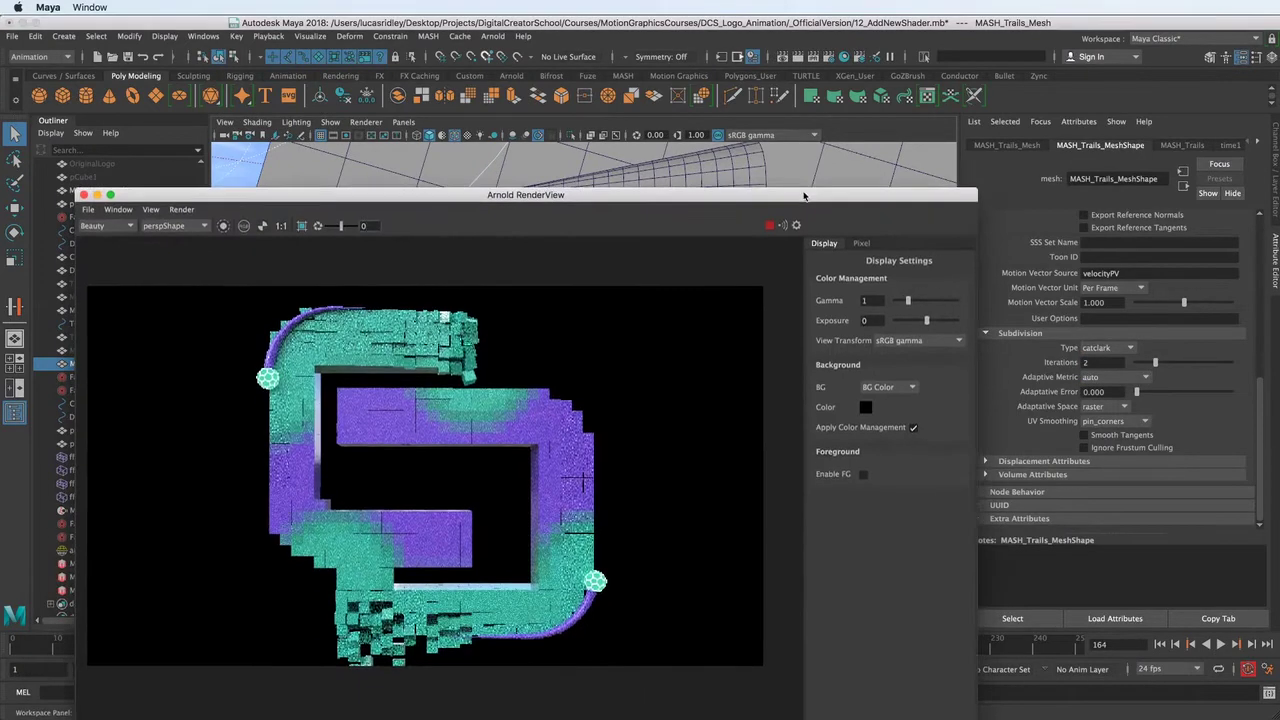
middle_click_drag(605, 579, 550, 409)
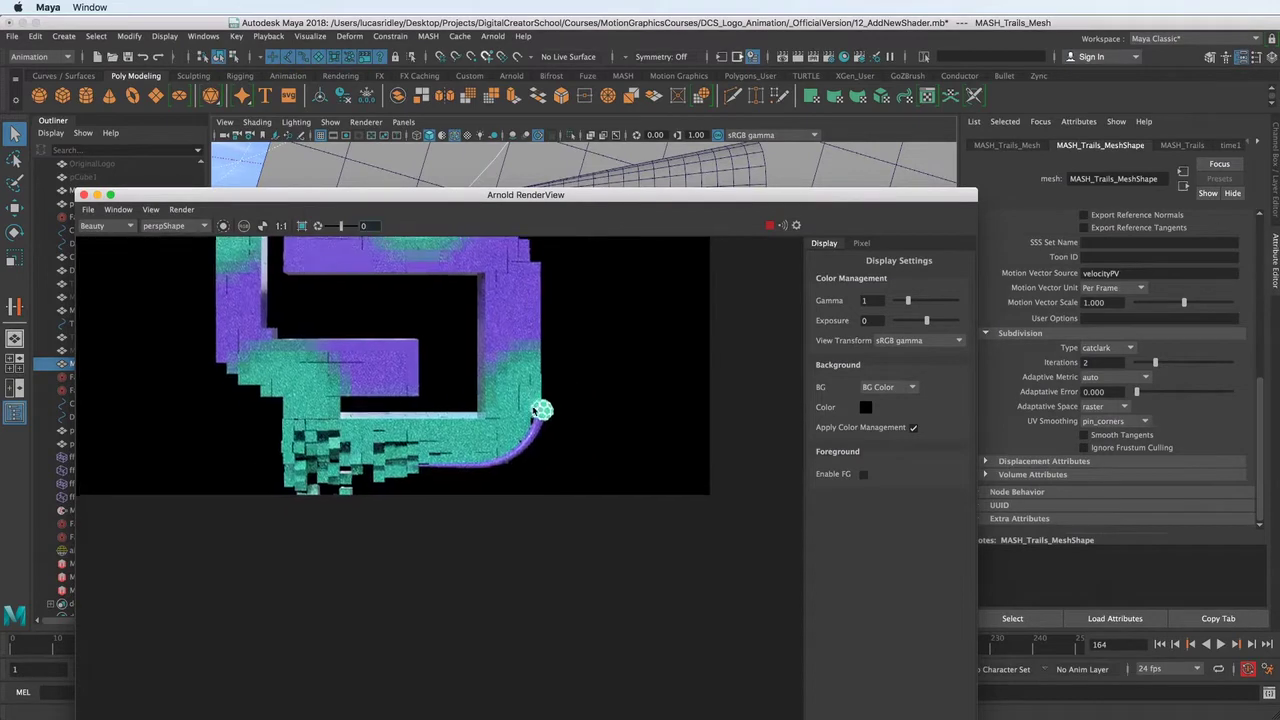
scroll(660, 537, "up", 6)
scroll(687, 518, "up", 1)
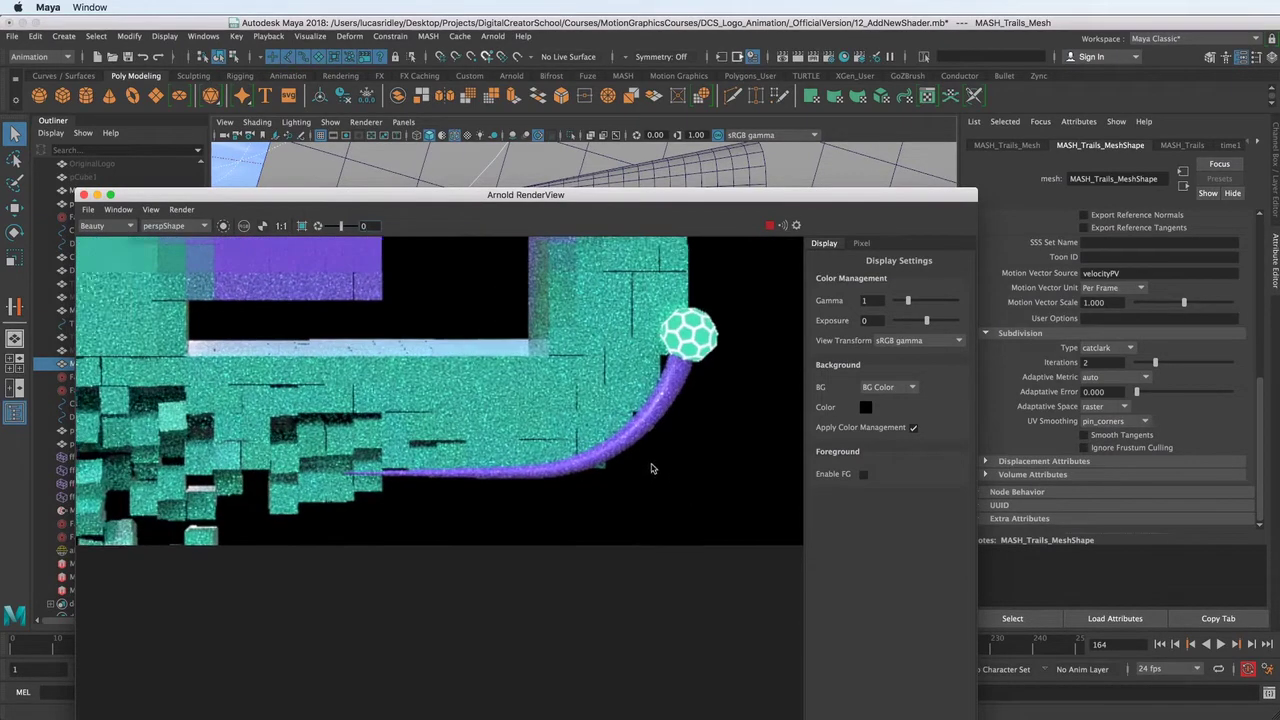
middle_click_drag(674, 399, 554, 465)
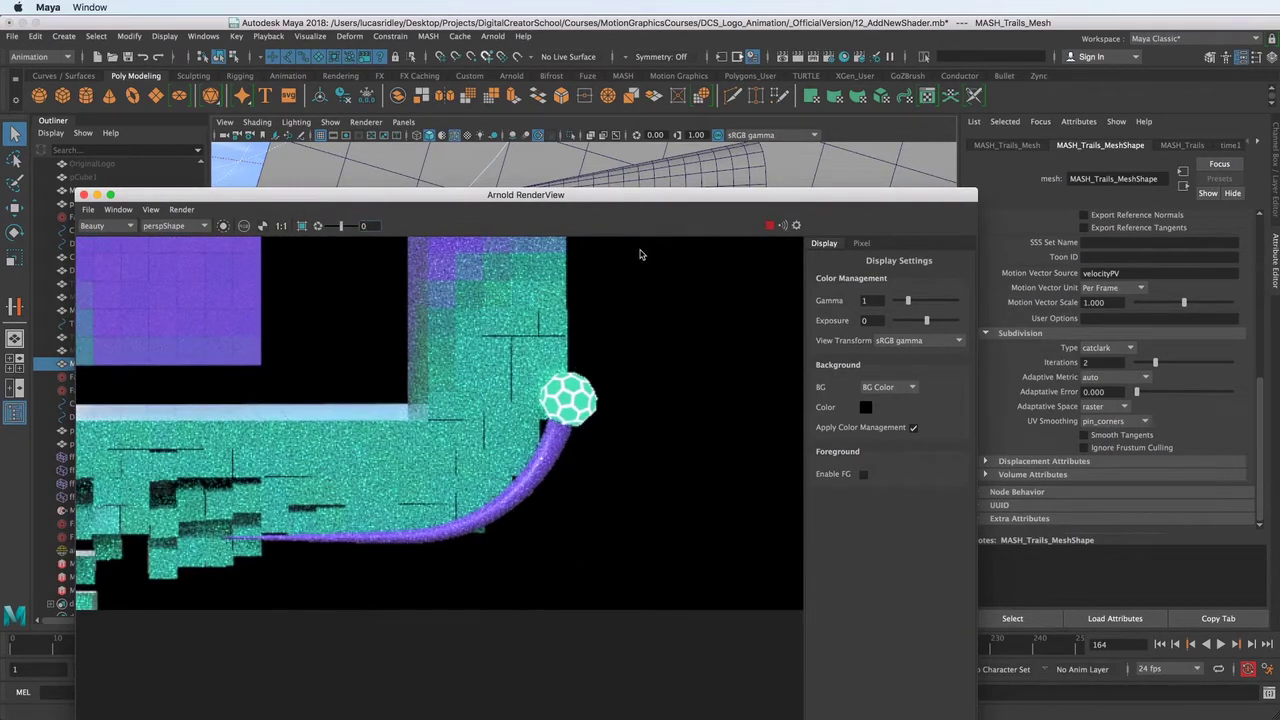
left_click_drag(674, 213, 716, 687)
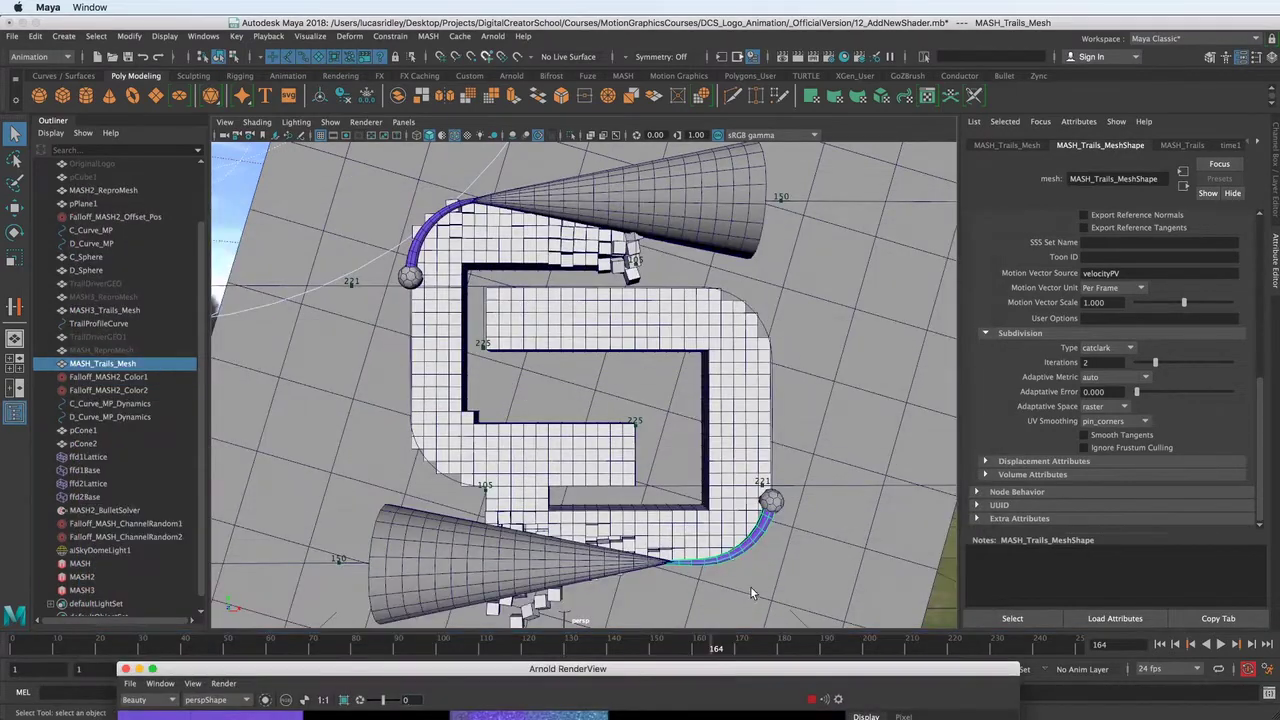
Examine the lower trail's polygon segments up close in the viewport and compare them with the rendered trail
middle_click_drag(760, 554, 644, 422, "alt")
scroll(640, 455, "up", 9)
middle_click_drag(637, 466, 603, 431, "alt")
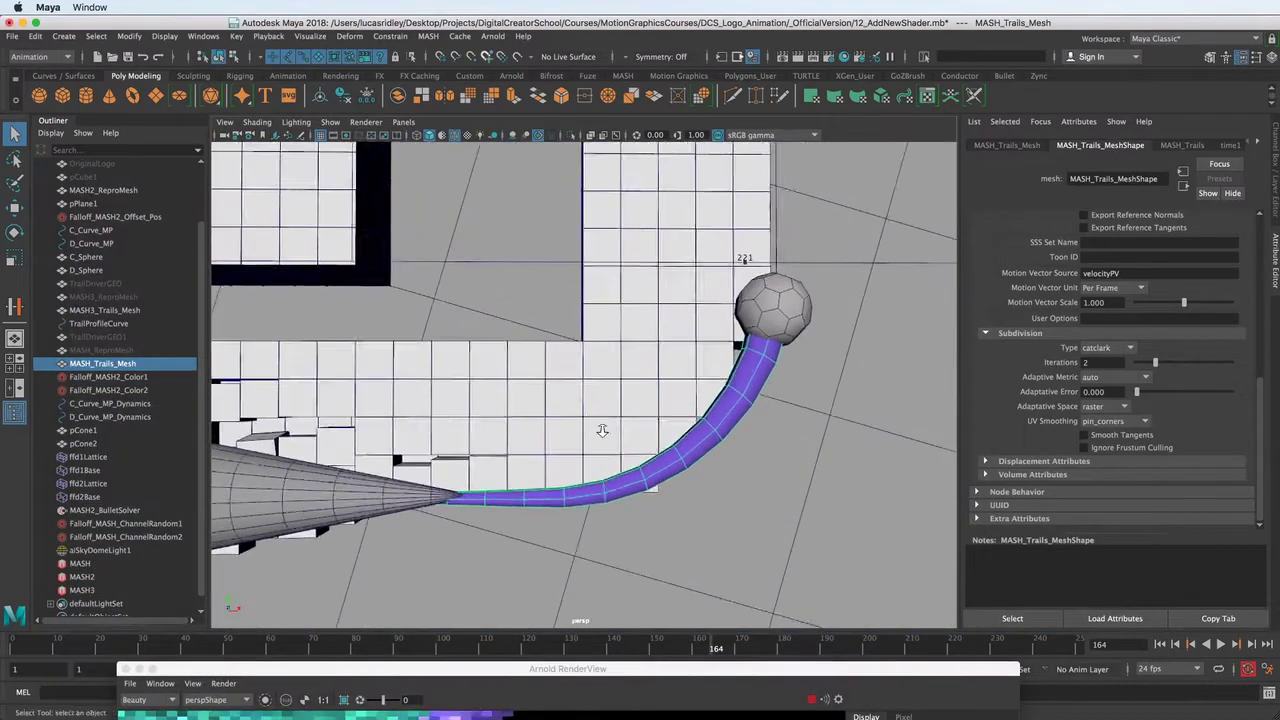
scroll(680, 485, "up", 2)
middle_click_drag(700, 496, 692, 510, "alt")
scroll(692, 510, "up", 10)
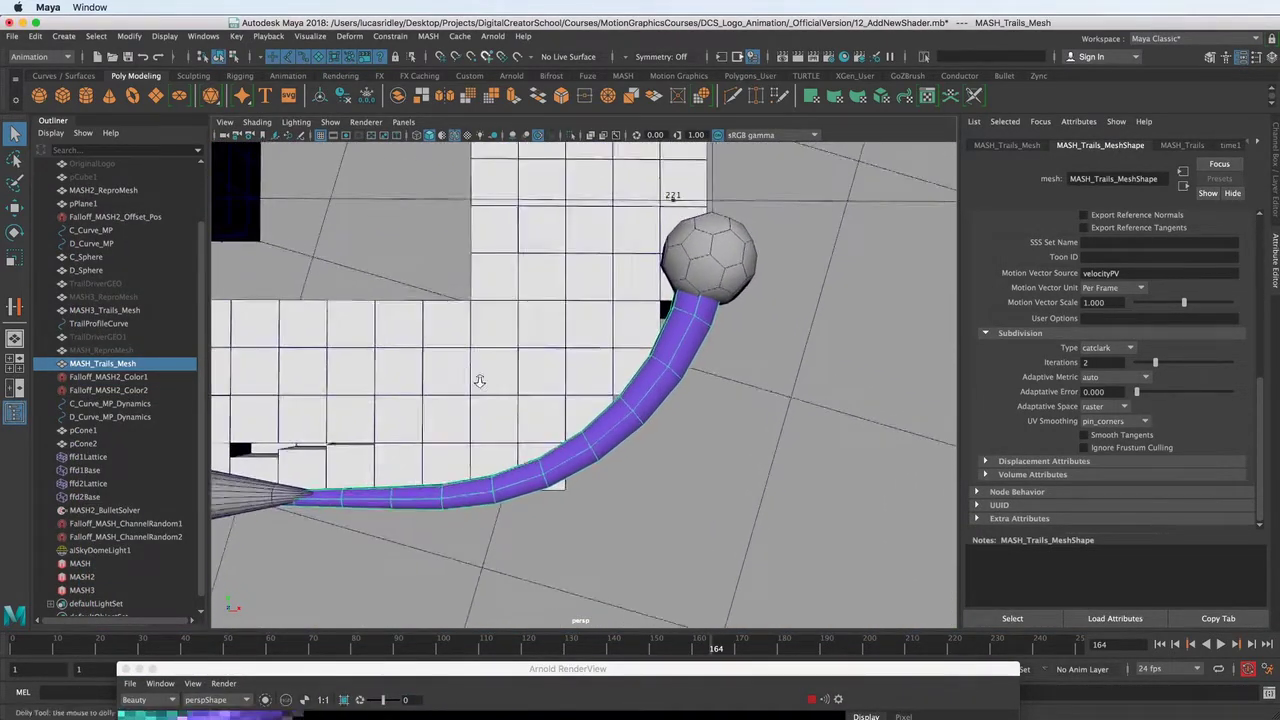
scroll(634, 441, "down", 5)
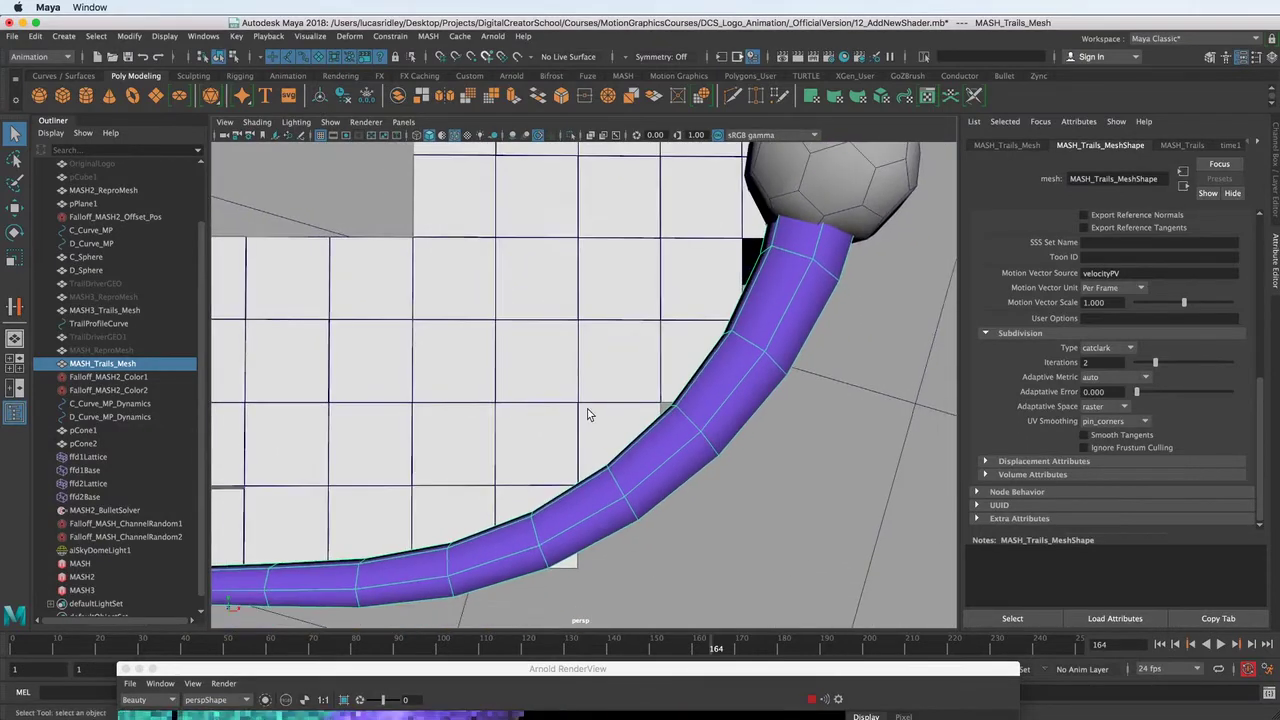
scroll(595, 417, "up", 3)
left_click_drag(626, 675, 1275, 242)
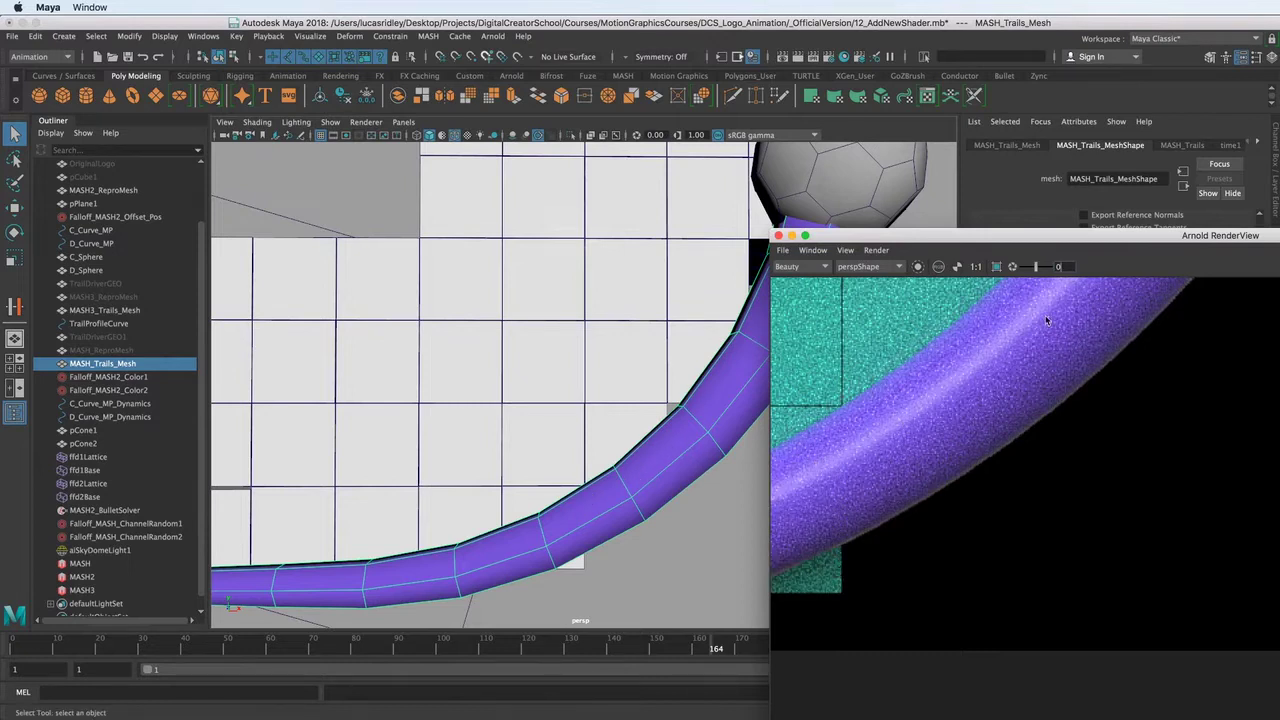
Check the lower trail and sphere in the live render from farther back, then move the render view clear of the viewport
right_click_drag(632, 440, 475, 369, "alt")
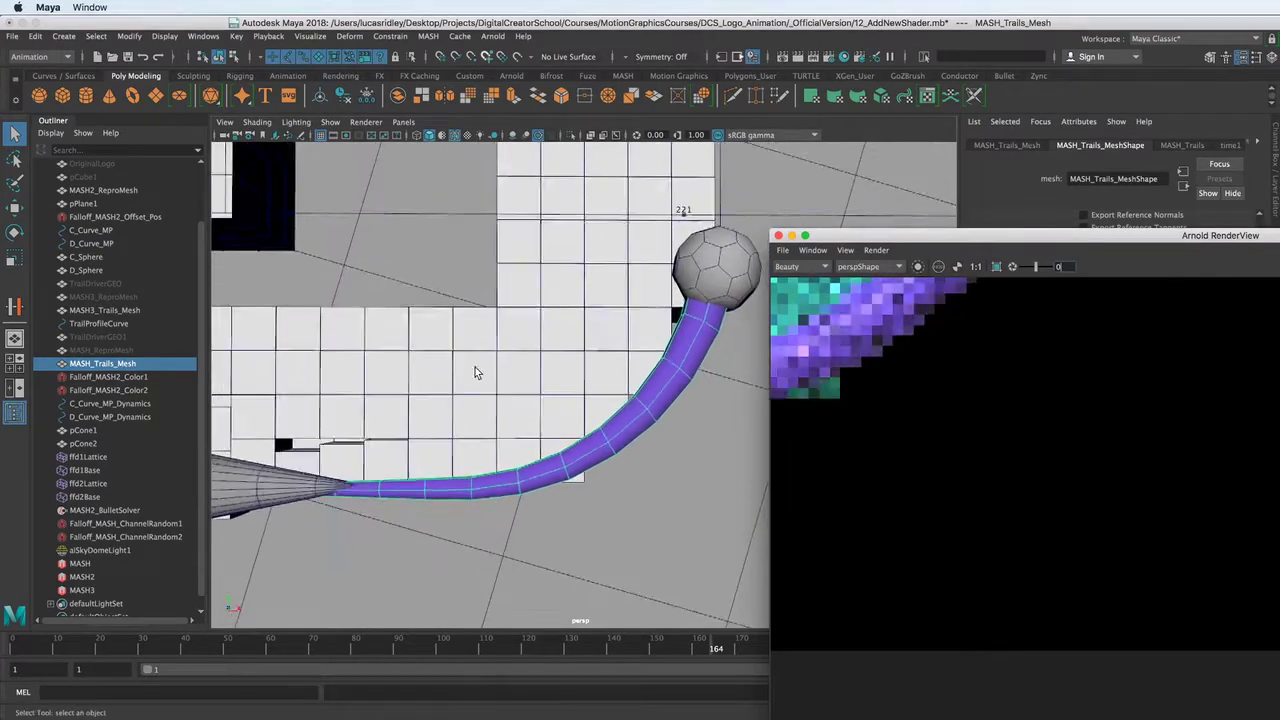
middle_click_drag(532, 388, 604, 496, "alt")
right_click_drag(606, 497, 546, 440, "alt")
middle_click_drag(546, 440, 589, 453, "alt")
right_click_drag(589, 453, 514, 392, "alt")
middle_click_drag(550, 373, 532, 423, "alt")
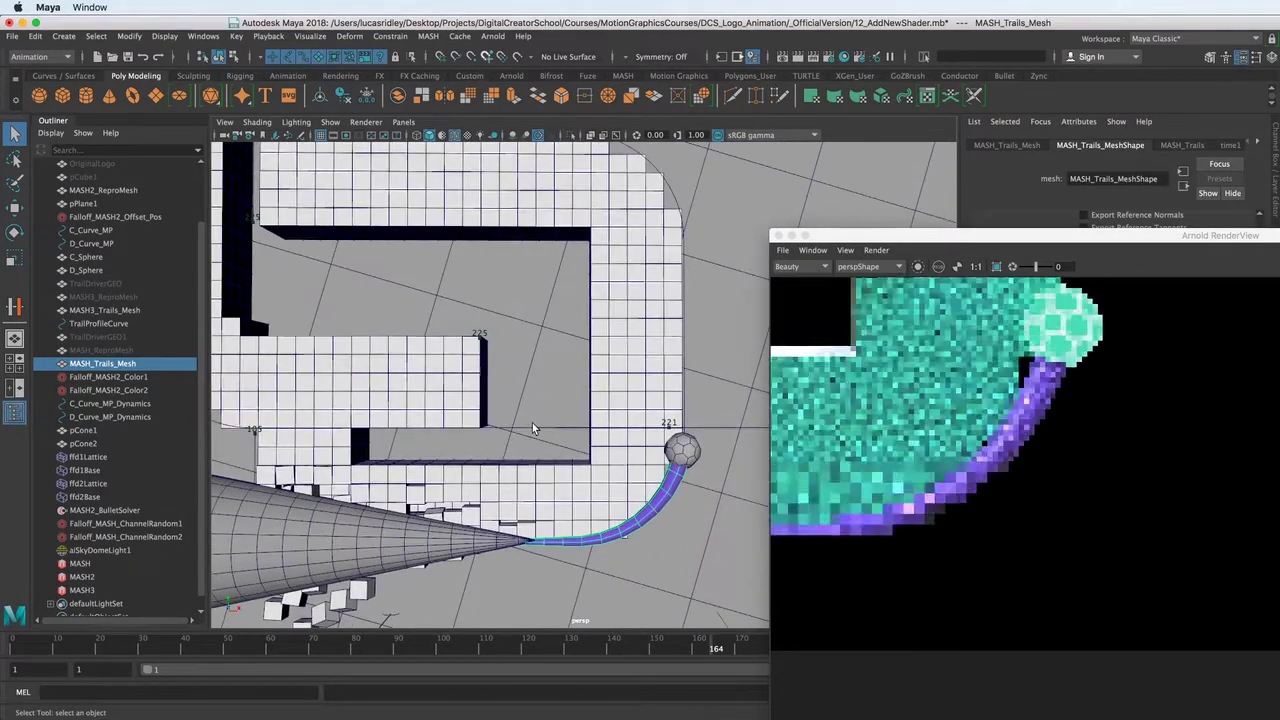
left_click_drag(938, 242, 756, 252)
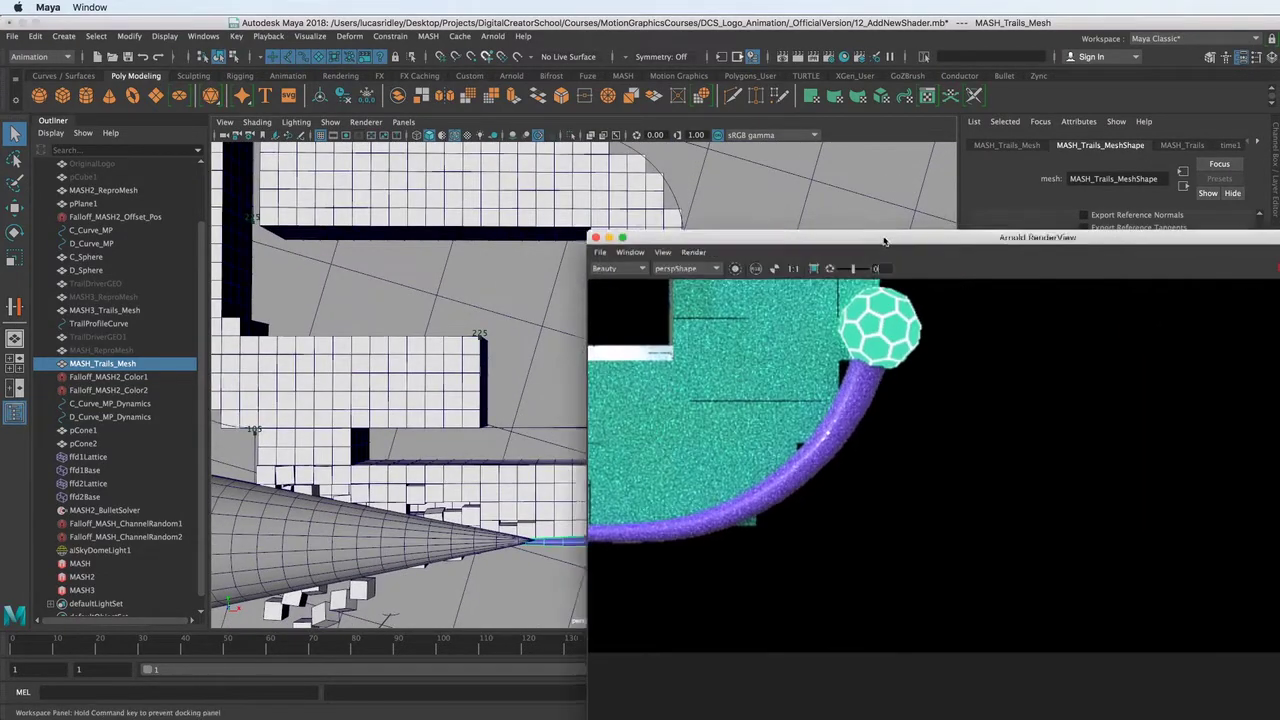
left_click_drag(863, 252, 544, 627)
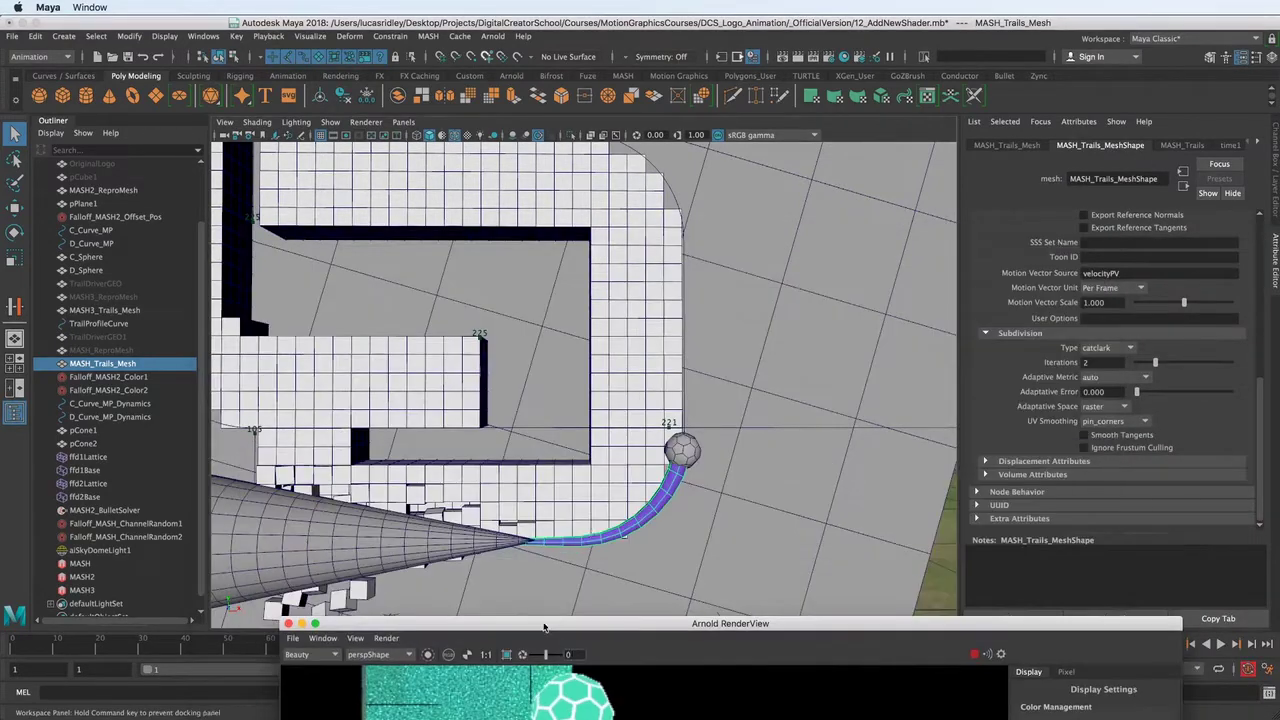
Bring the render view back over the viewport and check the smoothed trails, spheres and whole logo in the live render
left_click(668, 498)
left_click_drag(674, 625, 477, 227)
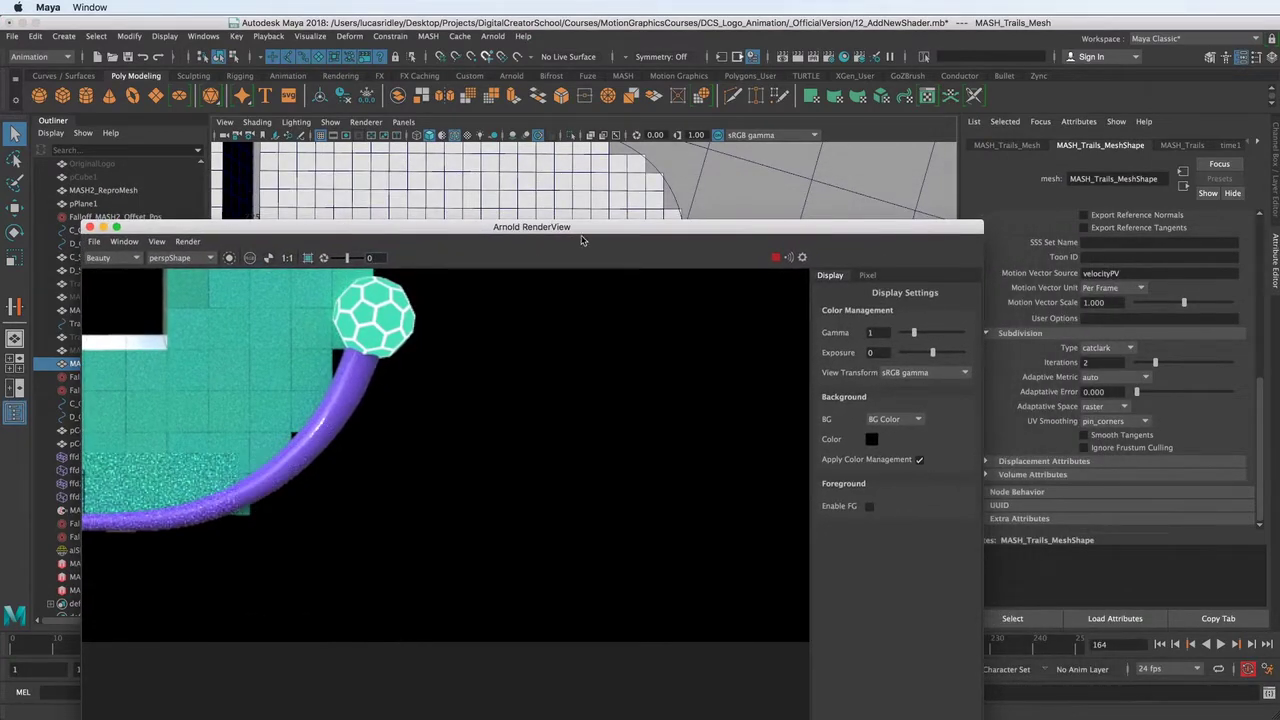
left_click_drag(582, 240, 577, 237)
middle_click_drag(372, 366, 617, 560, "alt")
right_click_drag(617, 560, 178, 371, "alt")
middle_click_drag(178, 371, 360, 514, "alt")
right_click_drag(540, 505, 494, 531, "alt")
middle_click_drag(494, 531, 437, 510, "alt")
right_click_drag(437, 510, 320, 480, "alt")
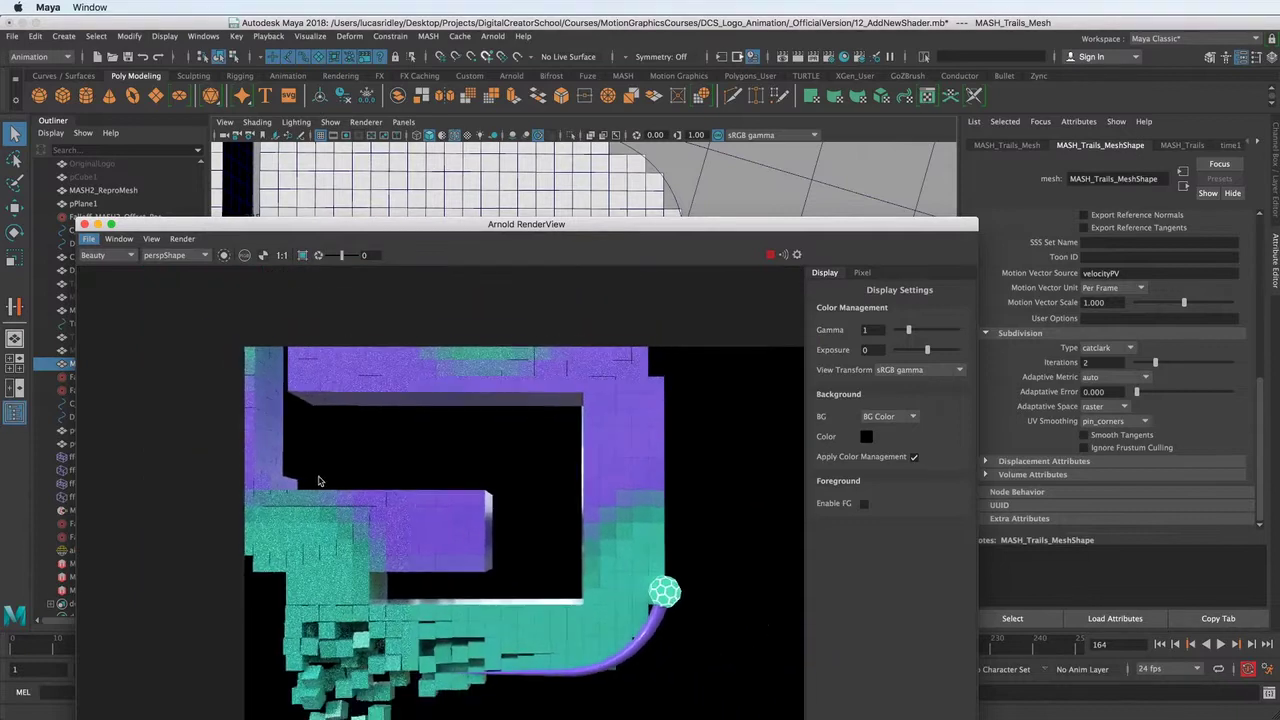
middle_click_drag(460, 486, 382, 460, "alt")
left_click_drag(596, 176, 655, 210, "alt")
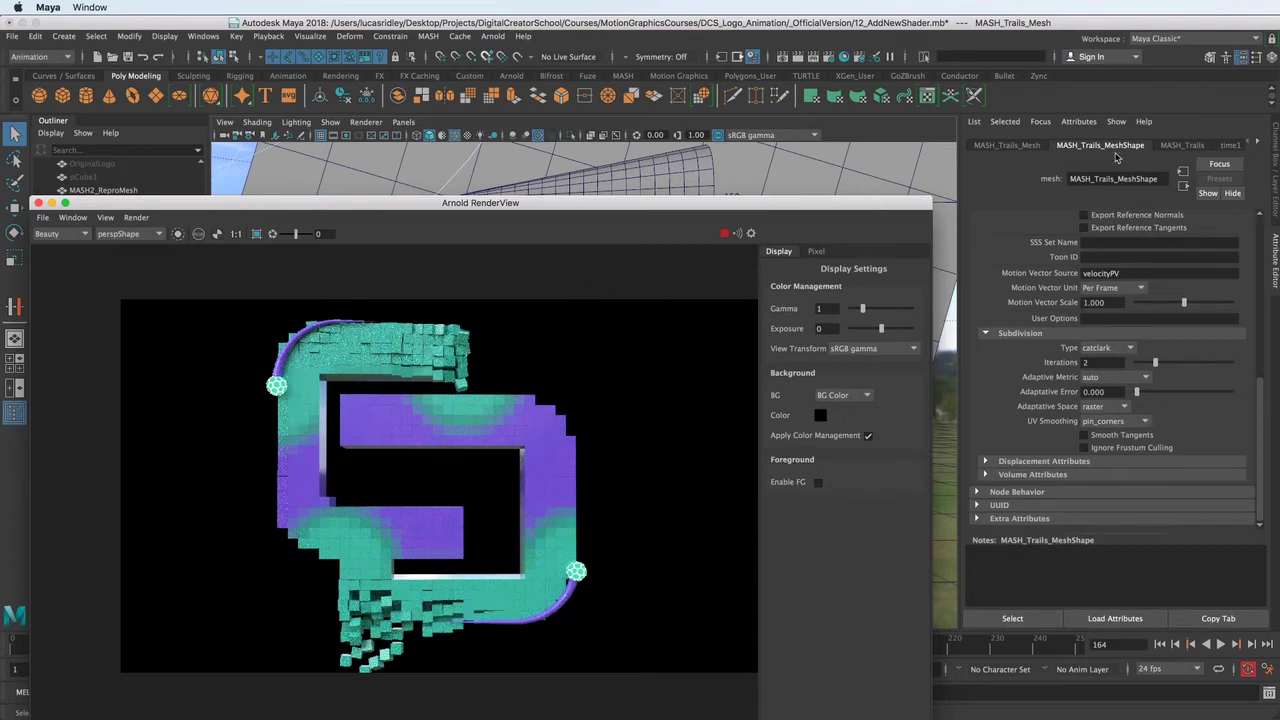
Open the purple standard surface shader assigned to the trail mesh and rename it aiStandardSurface2_Trails
left_click(1260, 146)
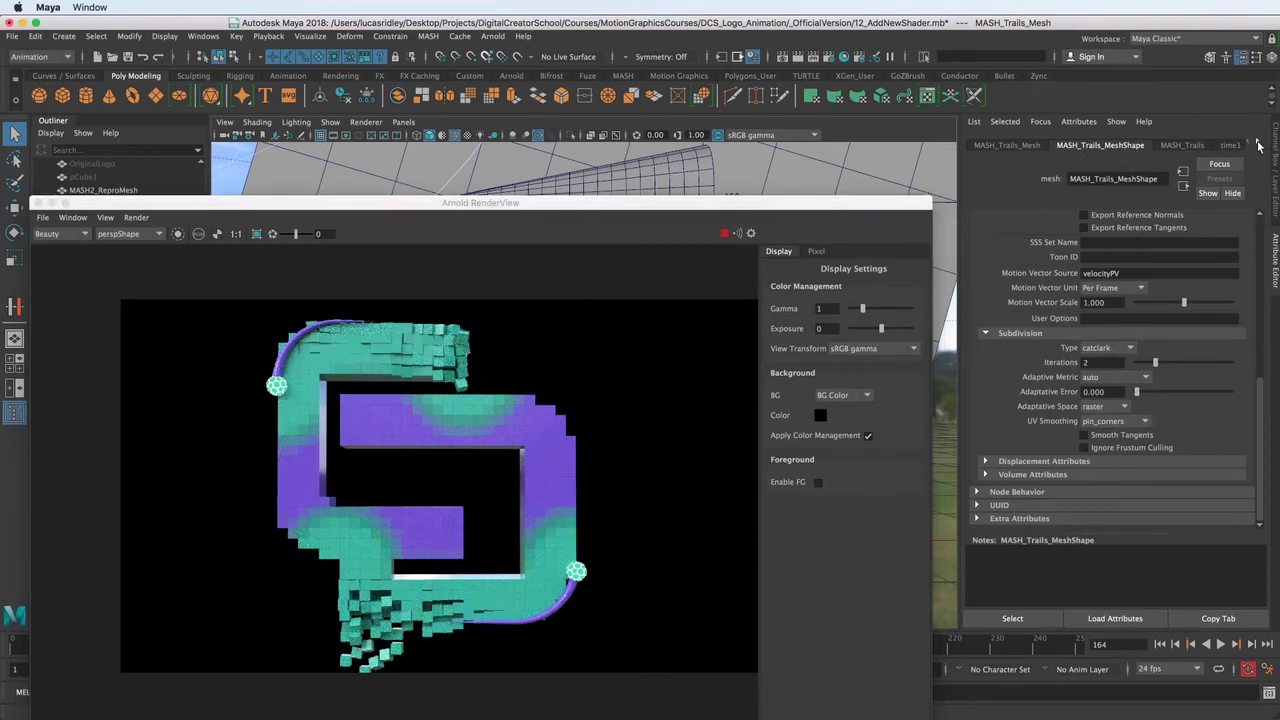
left_click(1258, 146)
left_click(1222, 147)
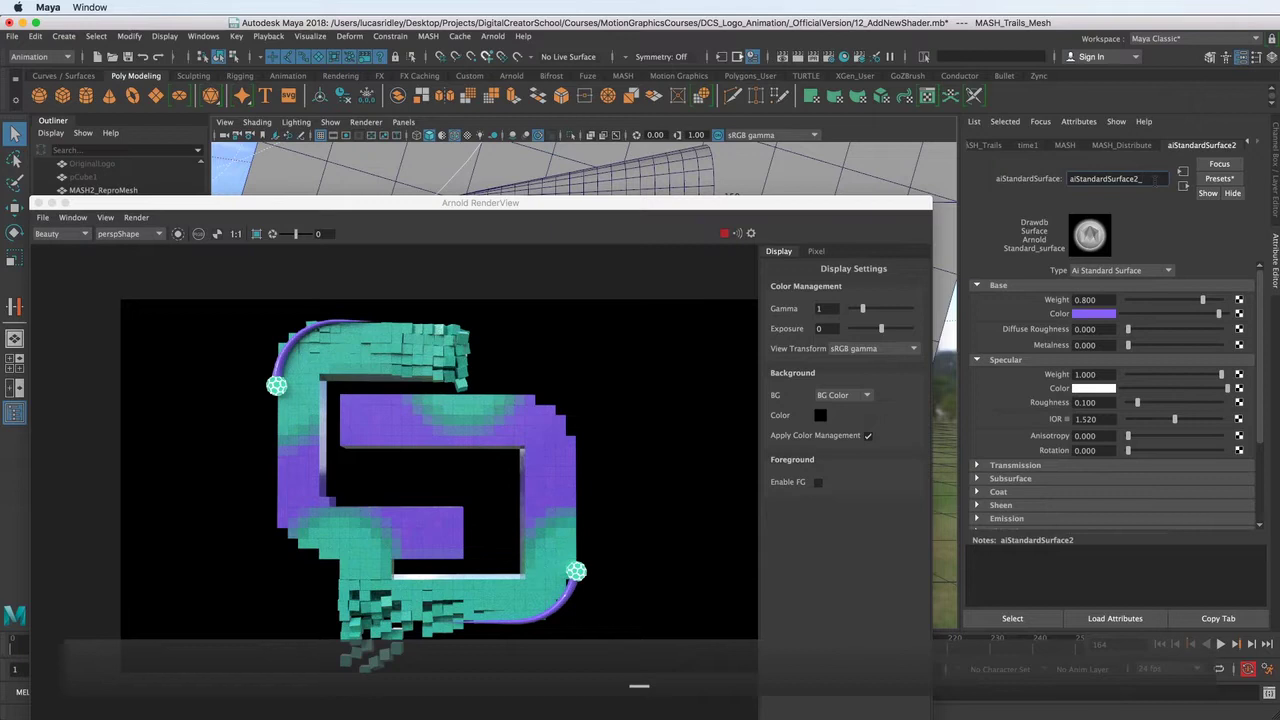
type("rails")
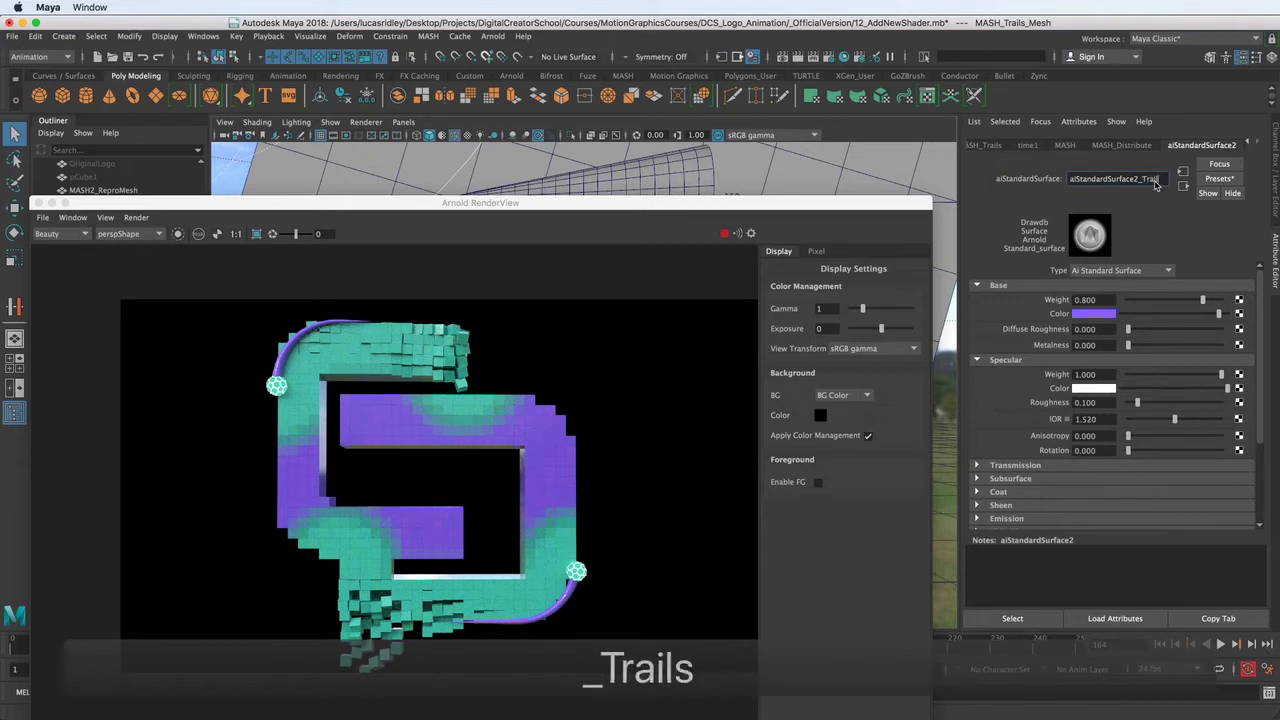
key("Return")
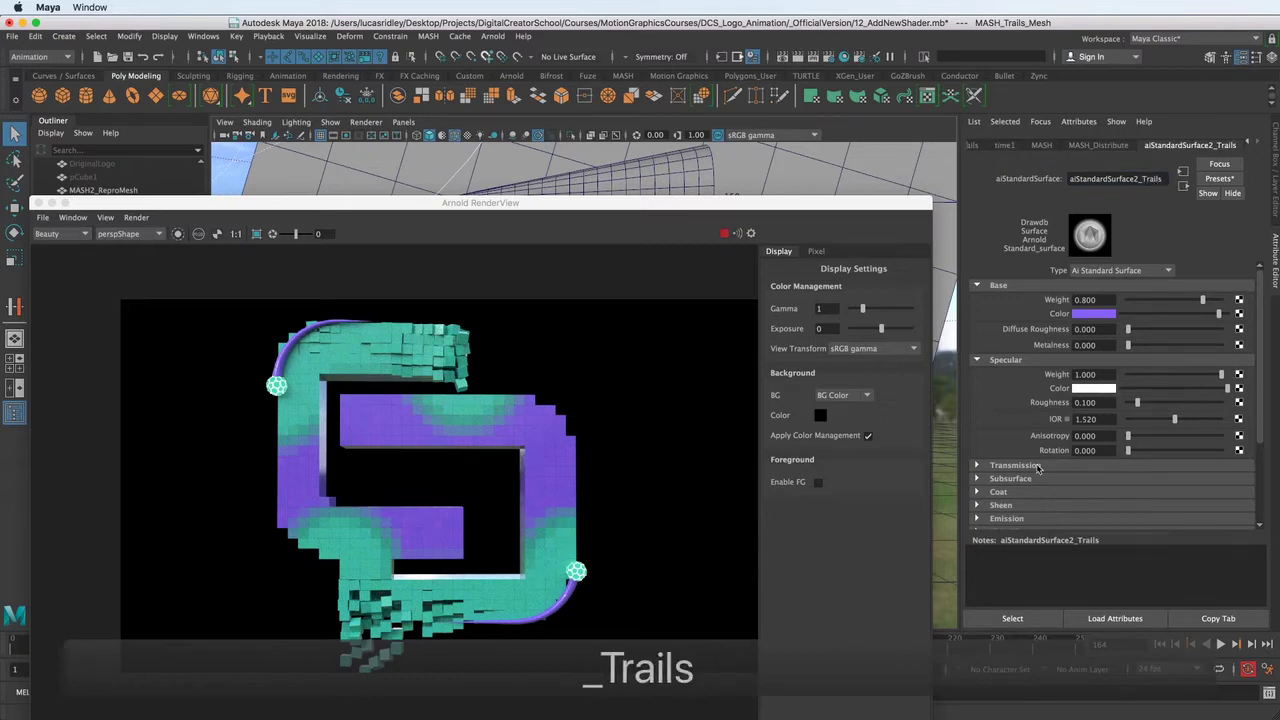
Give the trails shader a purple emission color like its base color and an emission weight of about 0.7
scroll(1018, 434, "down", 4)
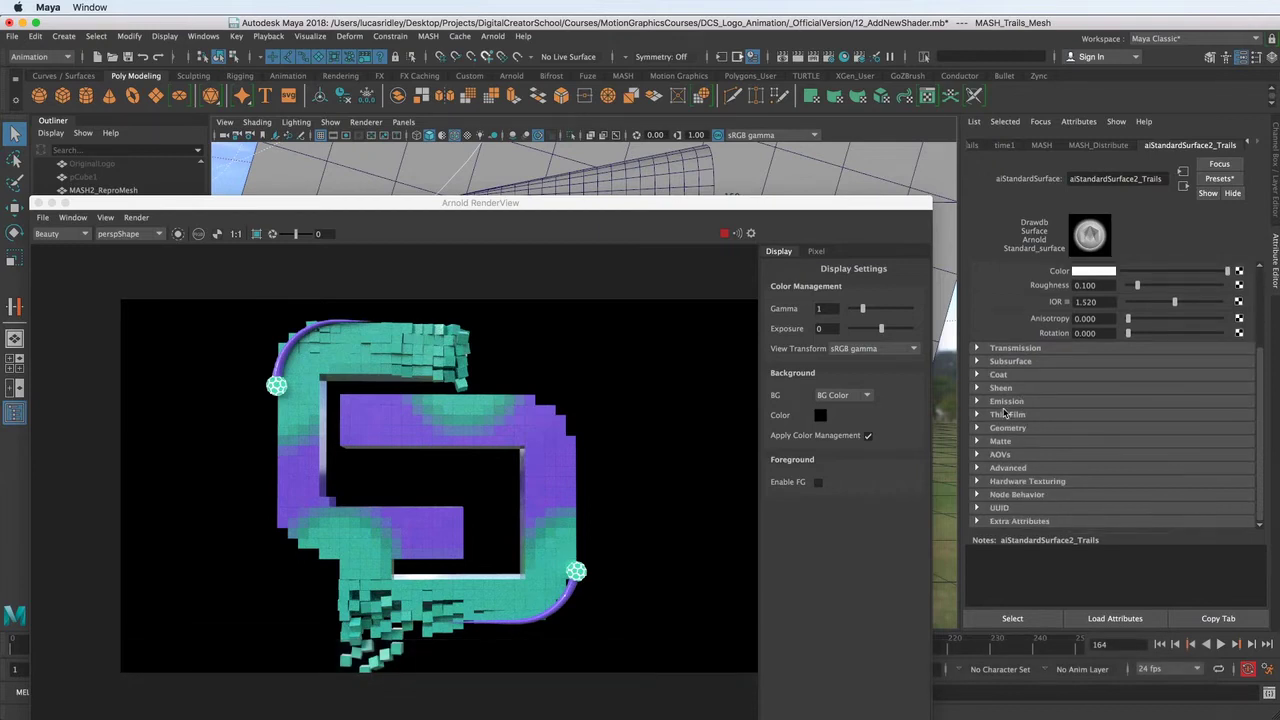
left_click(1006, 401)
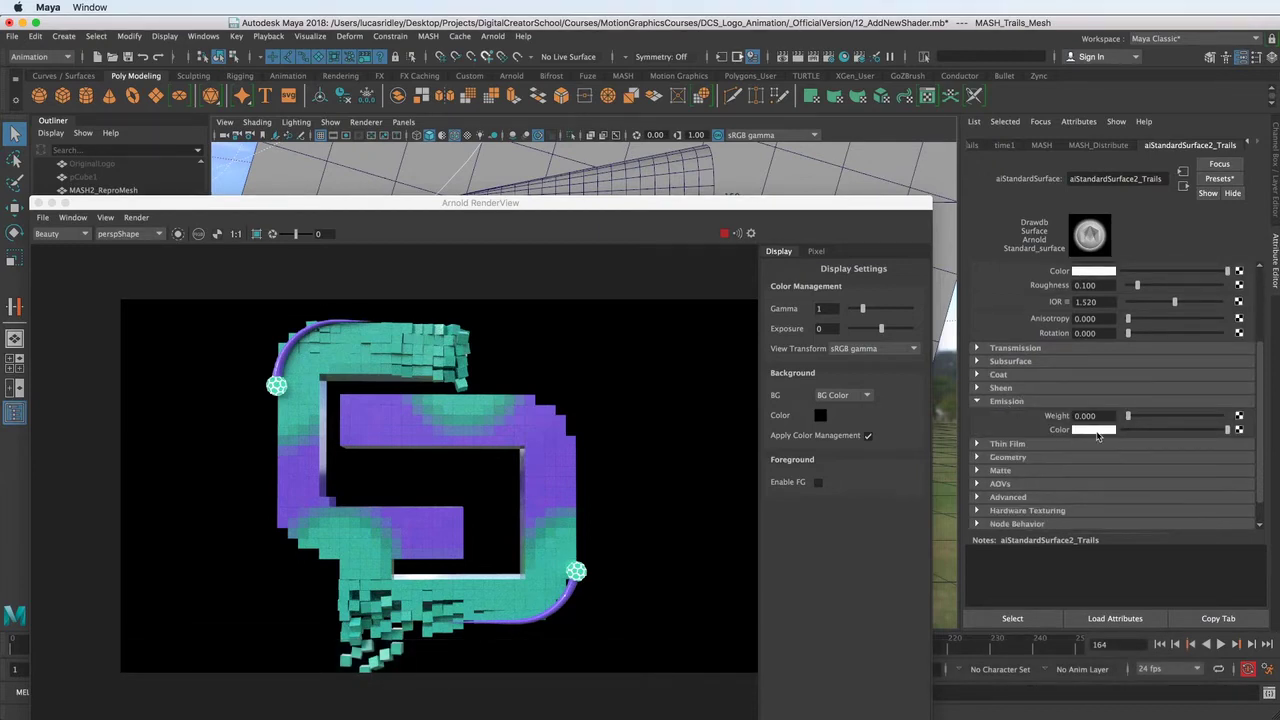
left_click(1098, 430)
left_click(1036, 428)
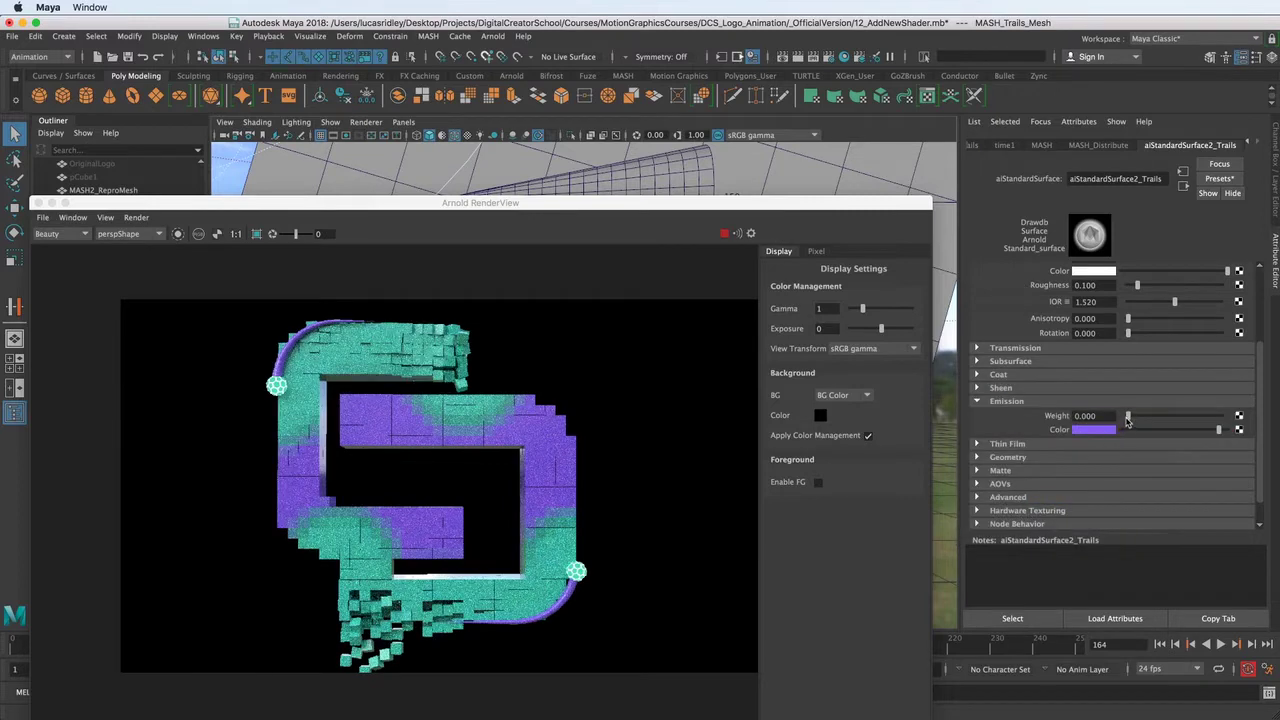
left_click_drag(1127, 417, 1193, 417)
Inspect the glowing lower trail up close in the render and raise the shader's emission weight to 1
middle_click_drag(632, 584, 523, 457, "alt")
scroll(562, 549, "up", 1)
right_click_drag(310, 530, 517, 523, "alt")
middle_click_drag(517, 523, 397, 568, "alt")
right_click_drag(300, 535, 538, 616, "alt")
scroll(303, 546, "up", 3)
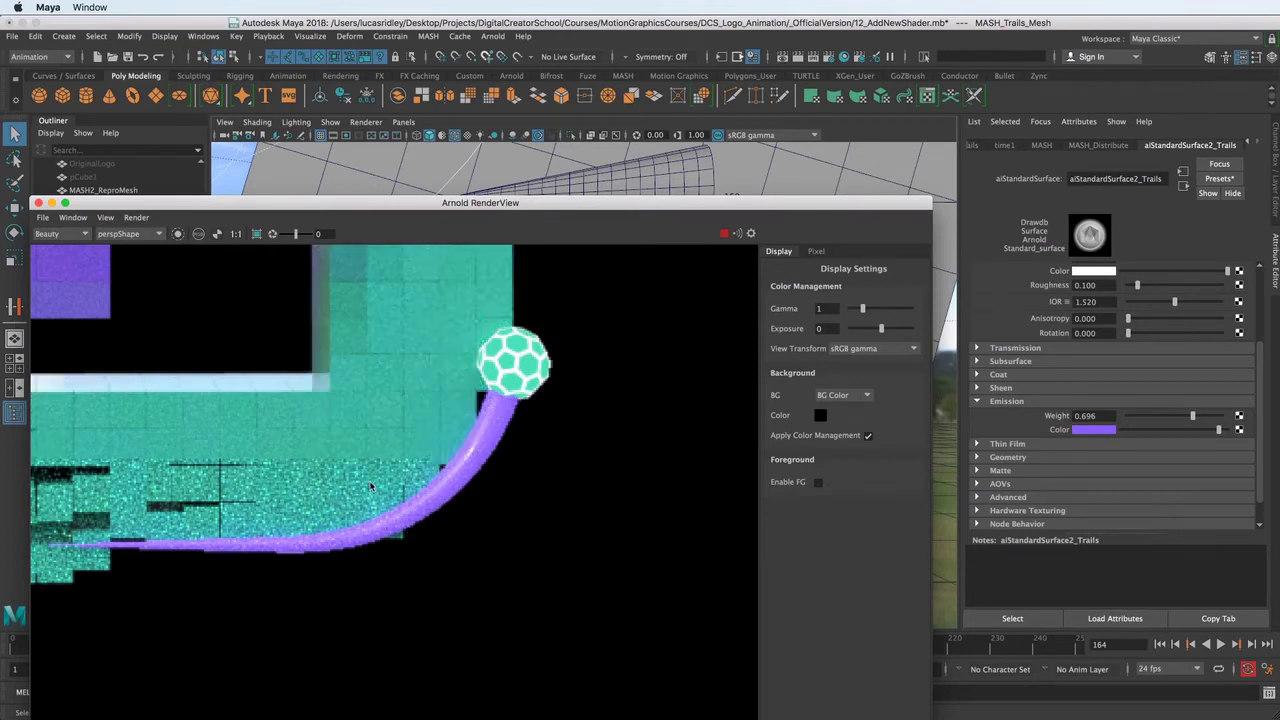
left_click_drag(1204, 424, 1228, 418)
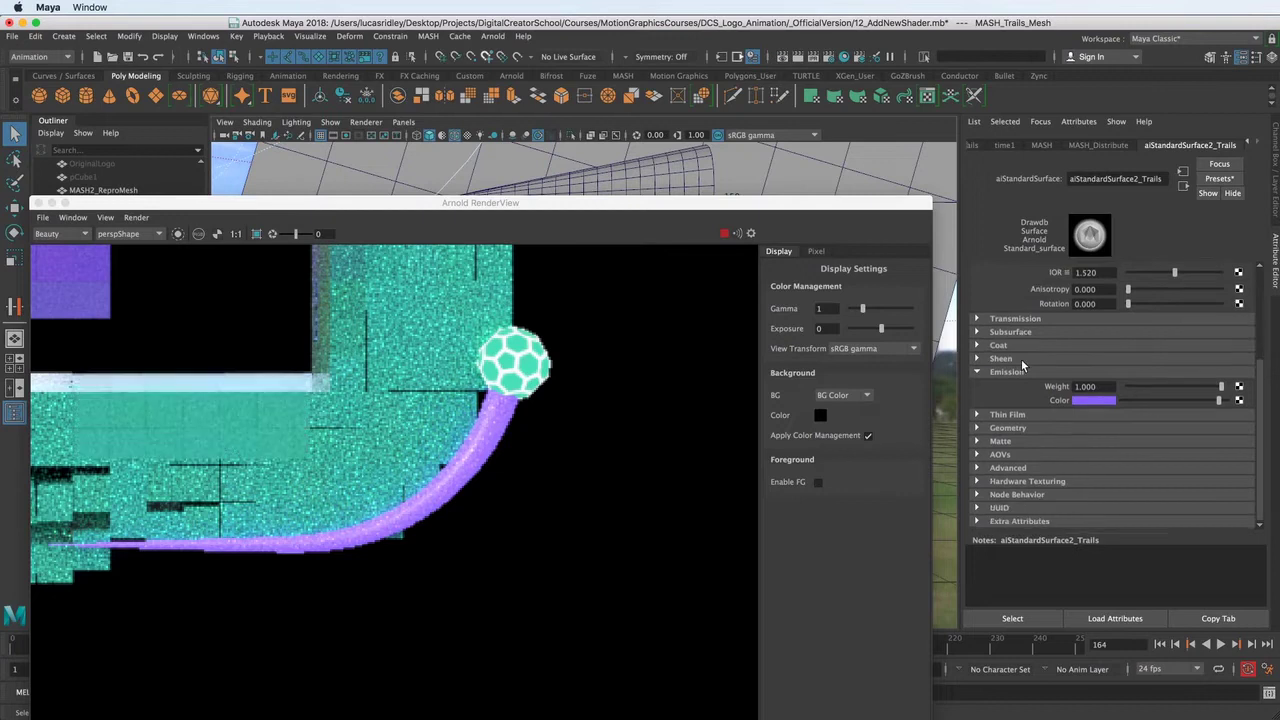
Set the trails shader's specular weight to 0 and check the trails across the whole logo in the render
scroll(1021, 360, "up", 3)
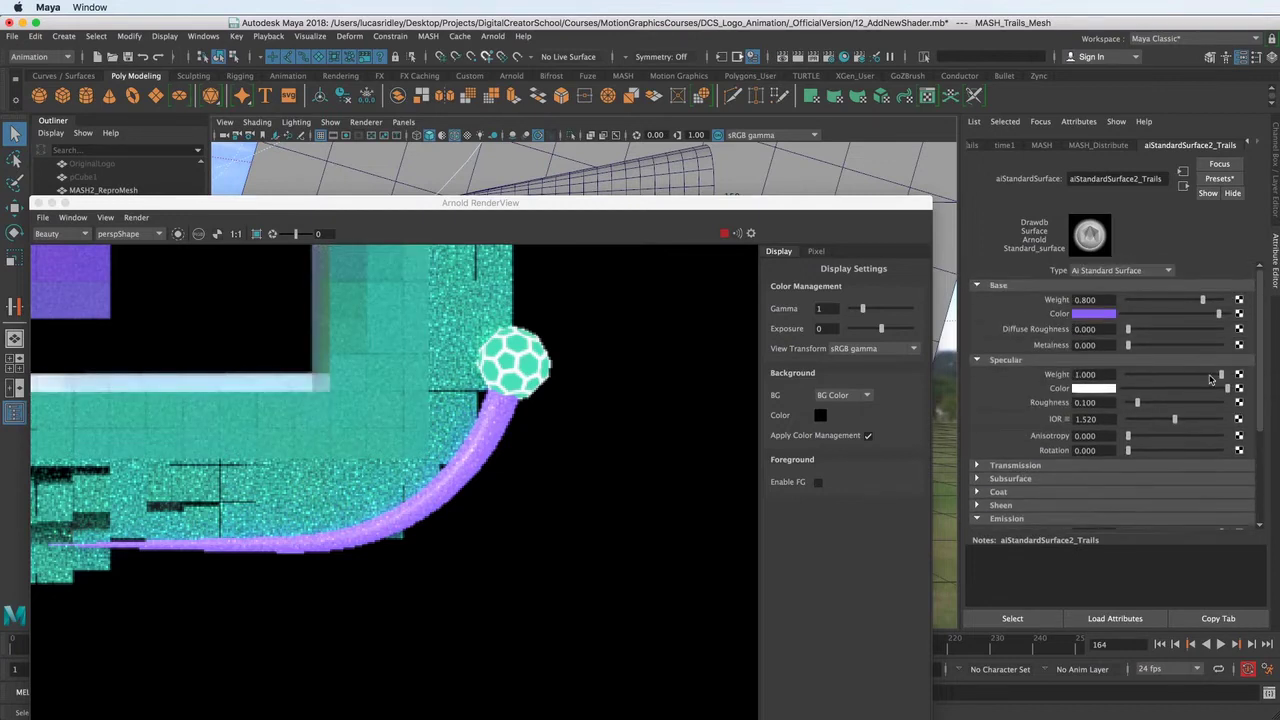
left_click_drag(1218, 376, 1128, 375)
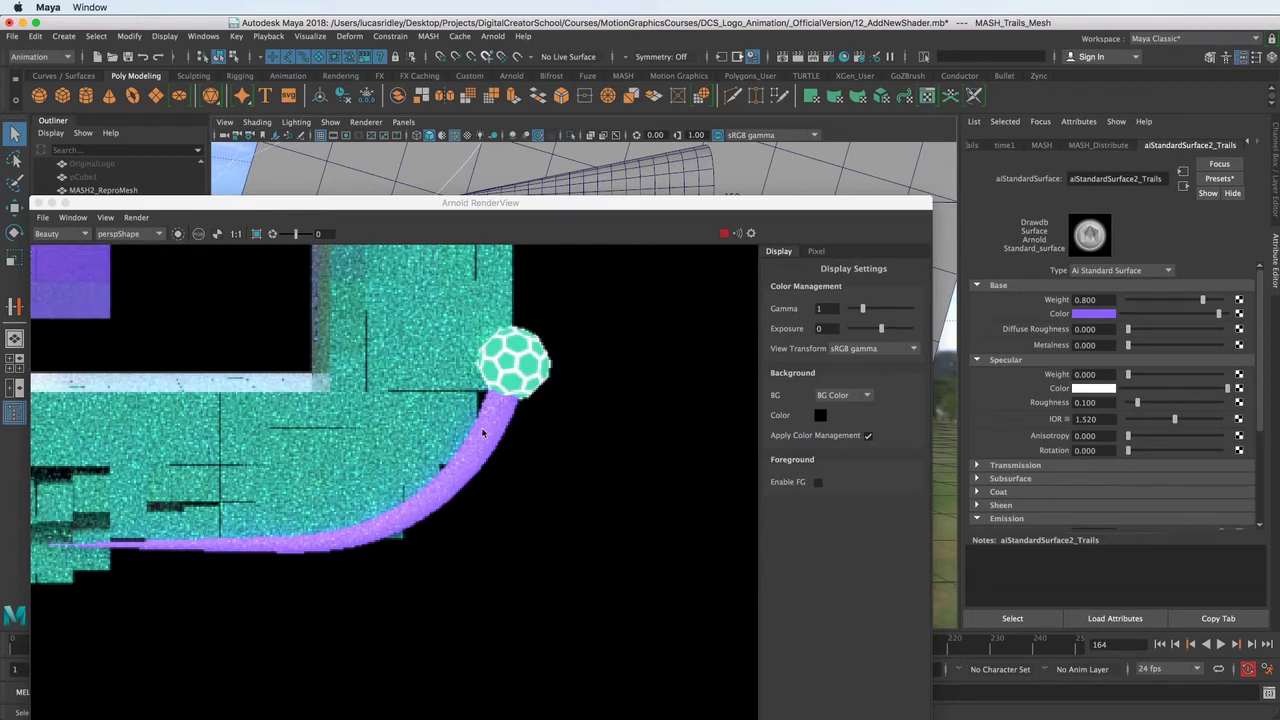
middle_click_drag(488, 374, 589, 446)
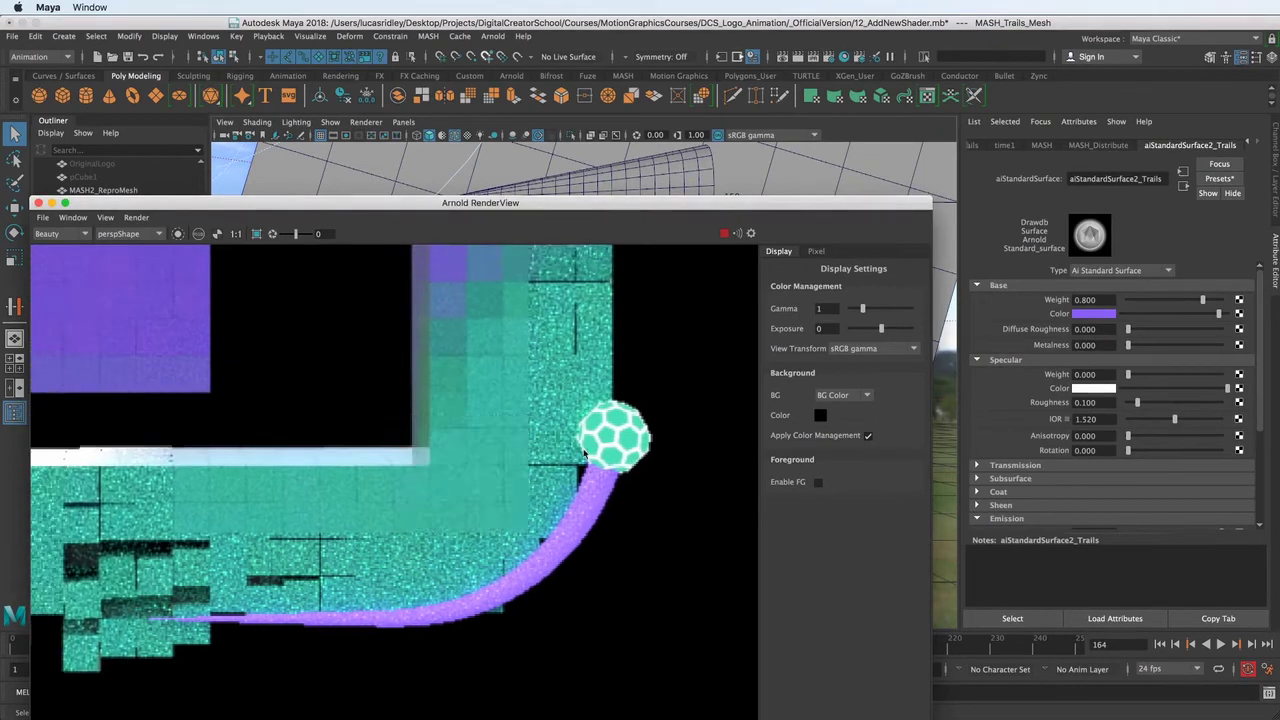
scroll(589, 446, "down", 2)
middle_click_drag(391, 397, 514, 463)
scroll(514, 463, "down", 2)
scroll(286, 491, "down", 4)
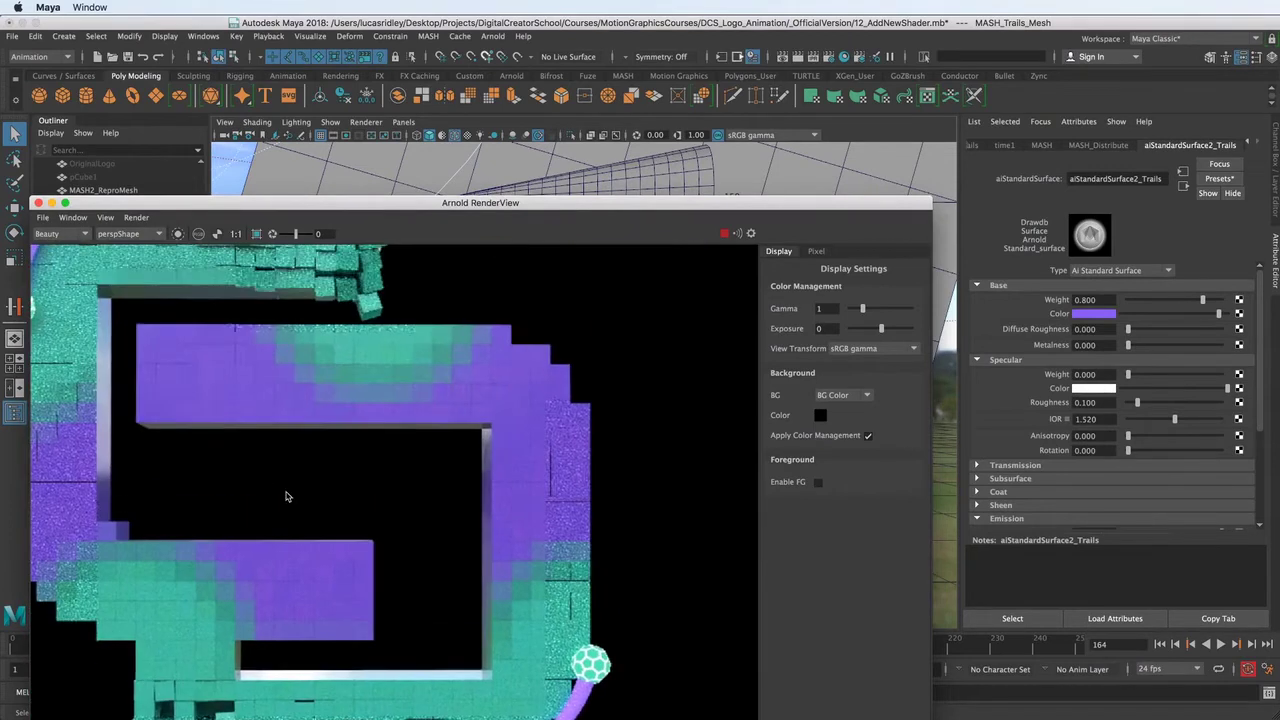
middle_click_drag(340, 444, 368, 419)
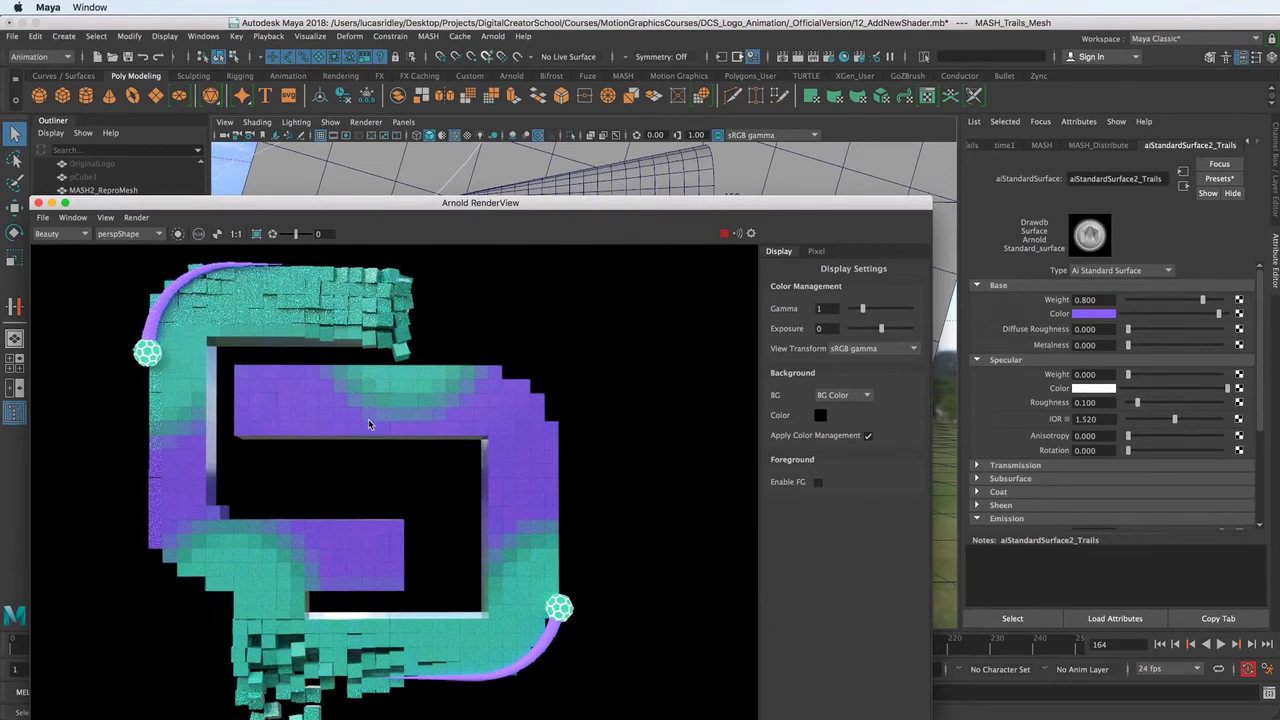